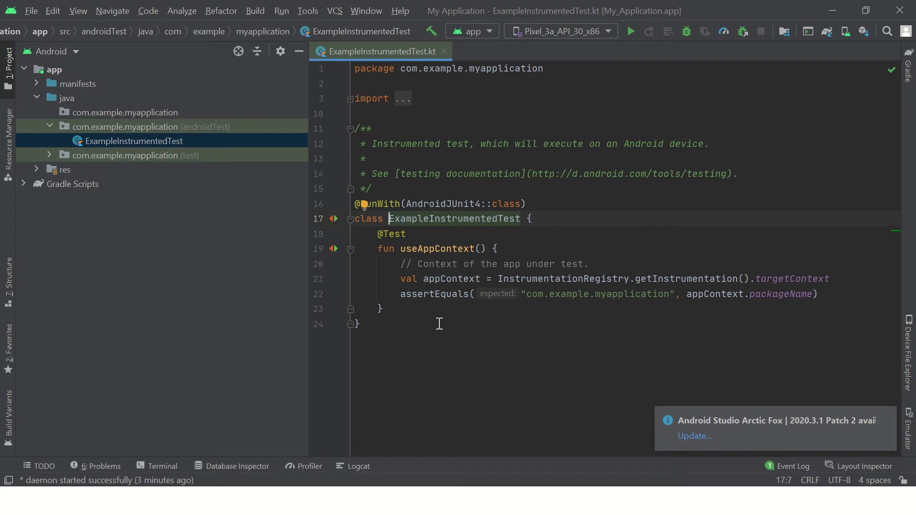
# Close Android Studio, then filter Apps & features for 'andr' and select Android Studio
pyautogui.click(901, 11)
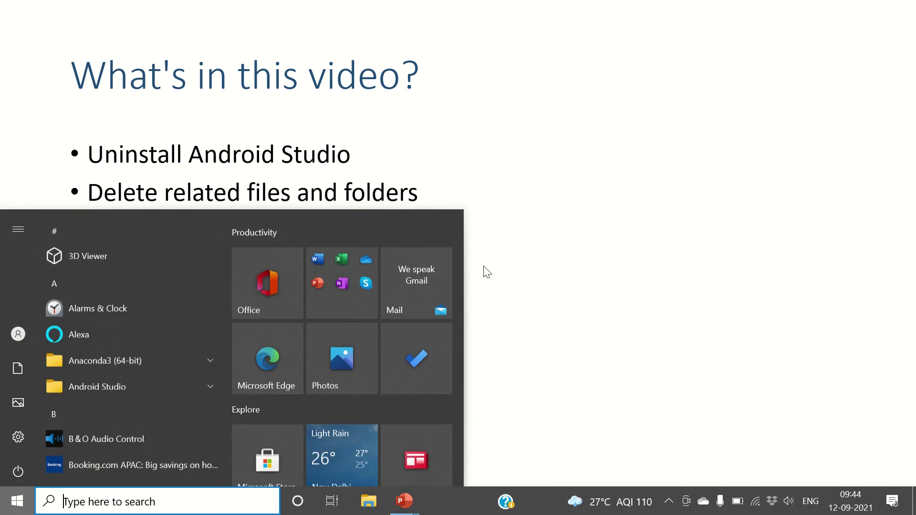
pyautogui.write('add')
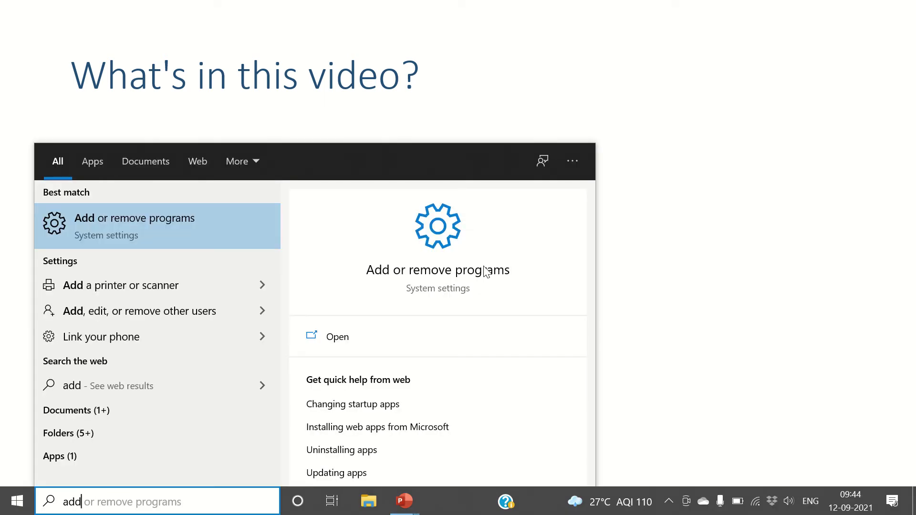
pyautogui.click(485, 270)
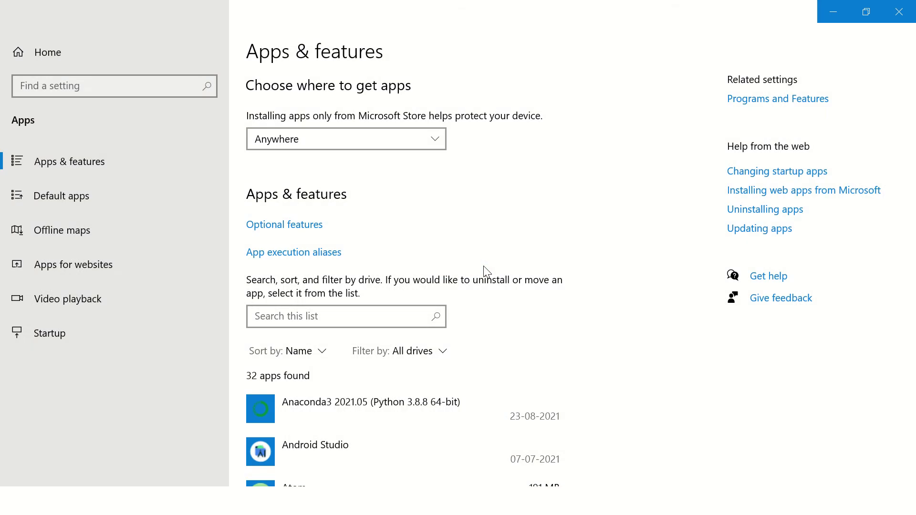
pyautogui.click(355, 319)
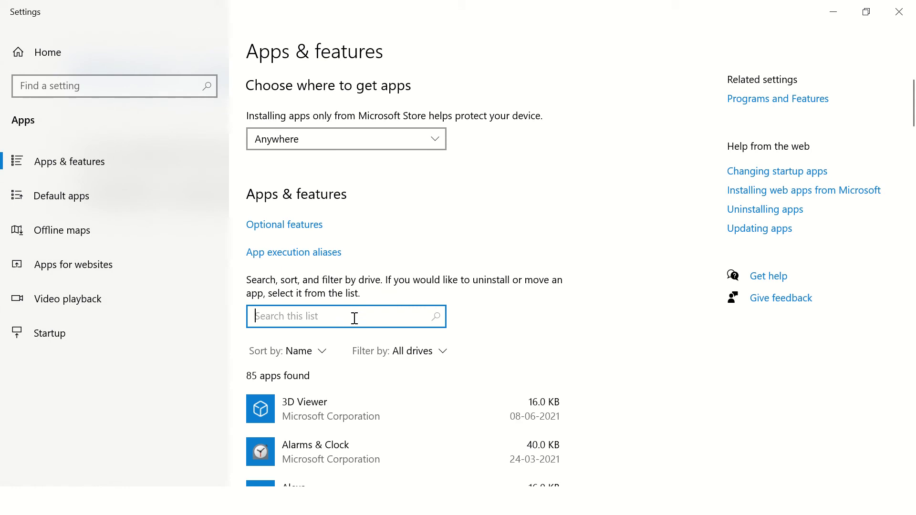
pyautogui.write('and')
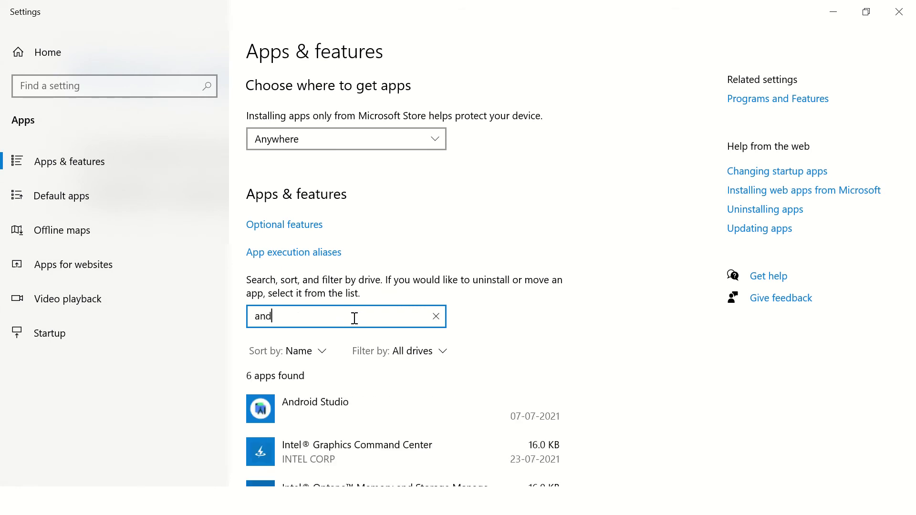
pyautogui.write('r')
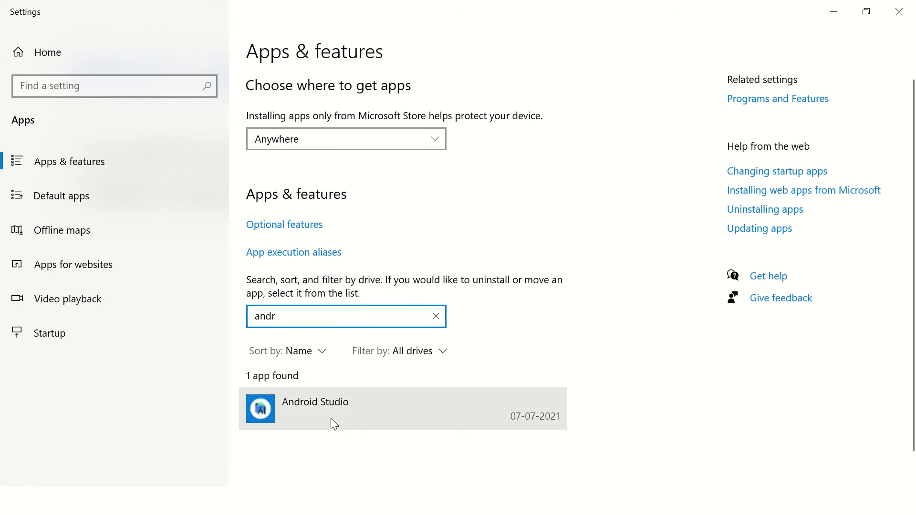
pyautogui.click(325, 407)
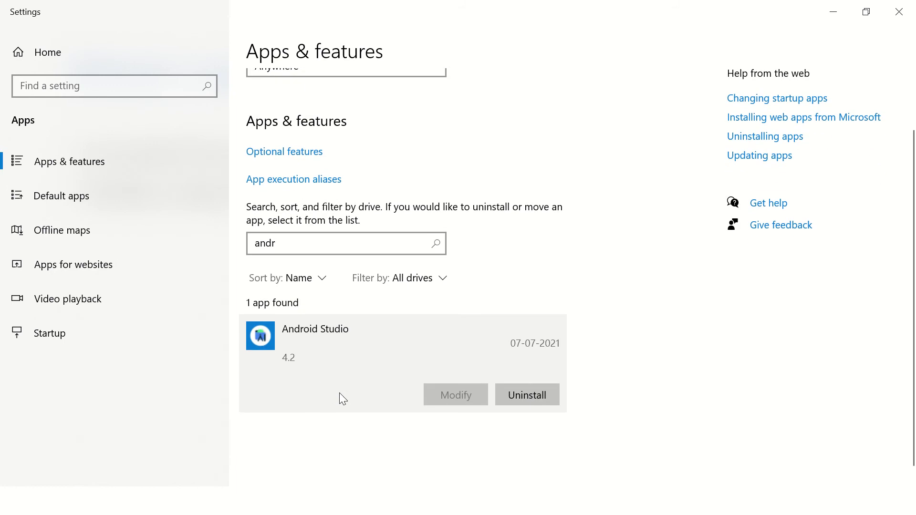
# Uninstall Android Studio including Android User Settings, review the deleted-files log, and close
pyautogui.click(528, 396)
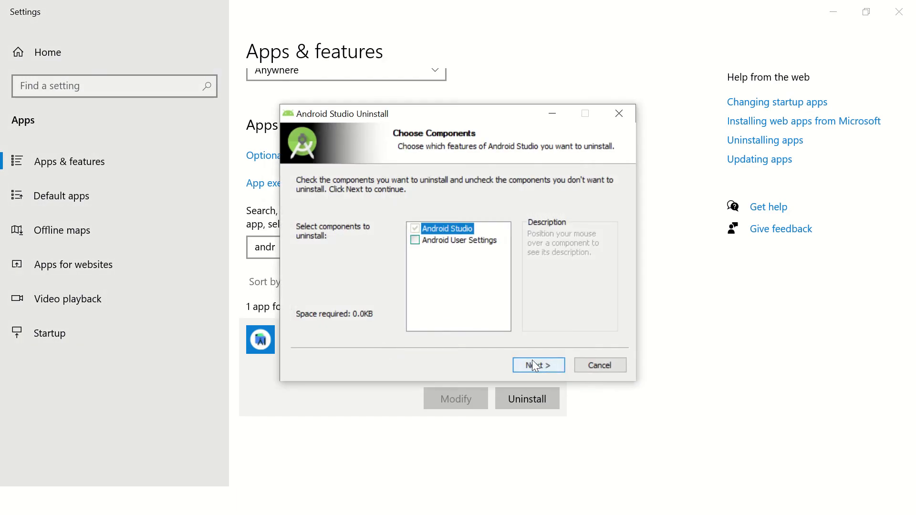
pyautogui.moveTo(459, 241)
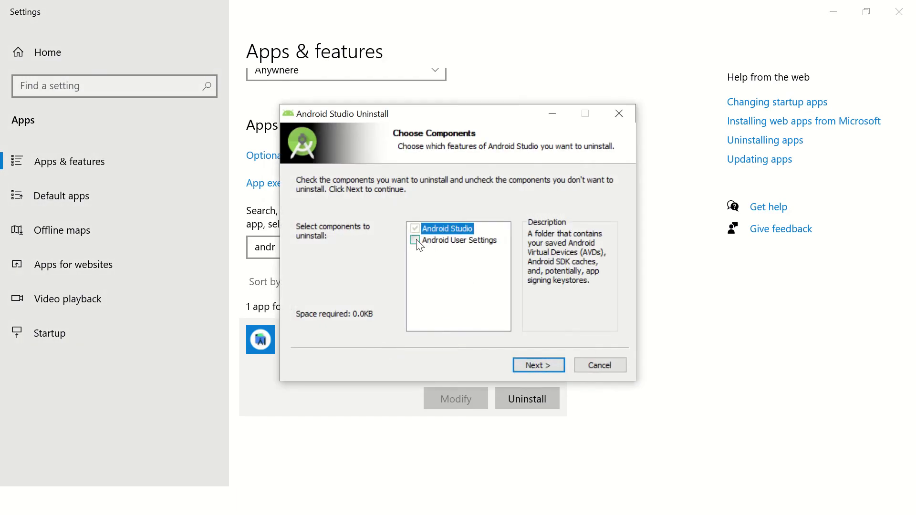
pyautogui.click(416, 241)
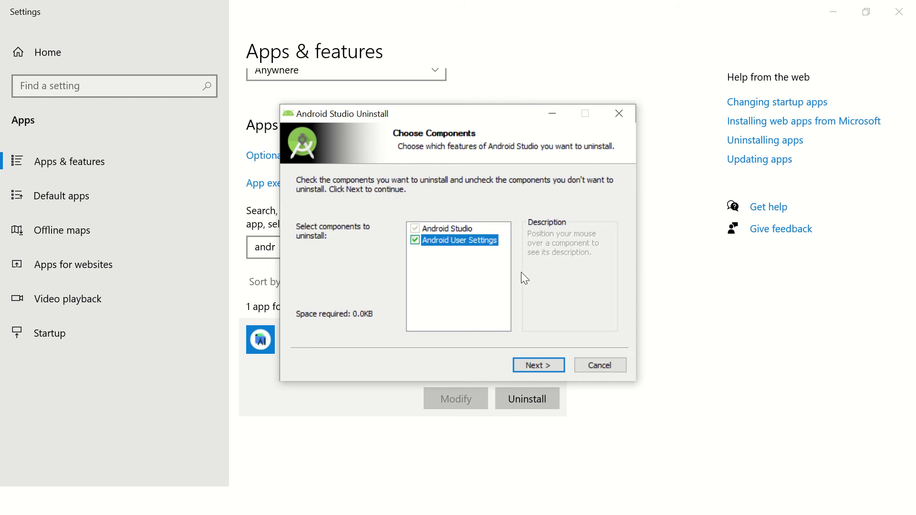
pyautogui.click(536, 367)
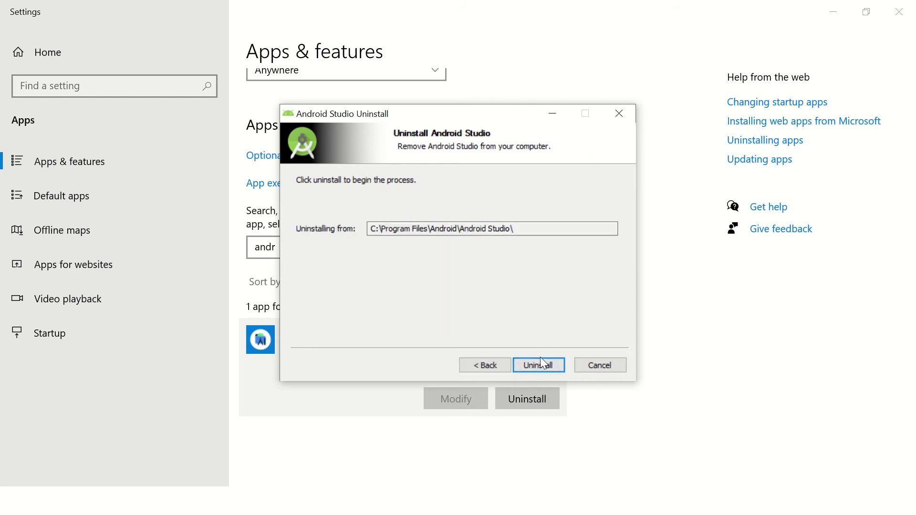
pyautogui.click(541, 367)
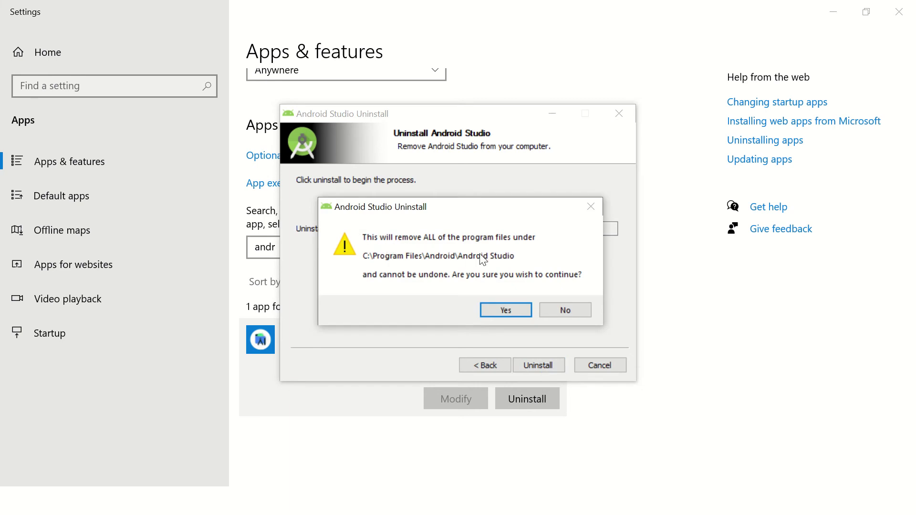
pyautogui.click(506, 312)
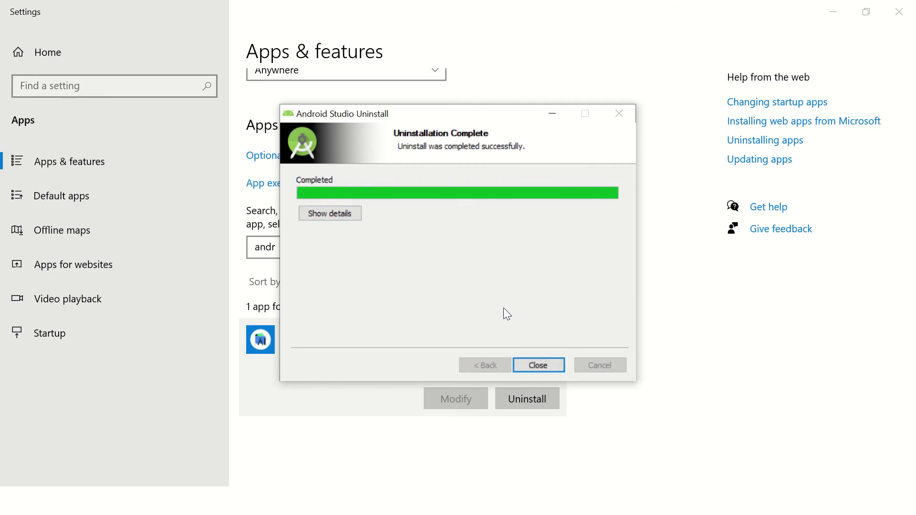
pyautogui.click(338, 215)
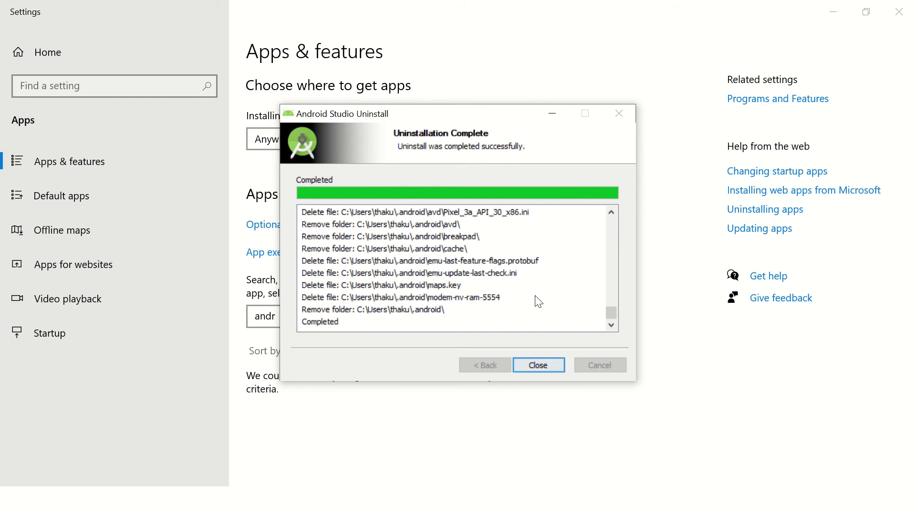
pyautogui.click(534, 363)
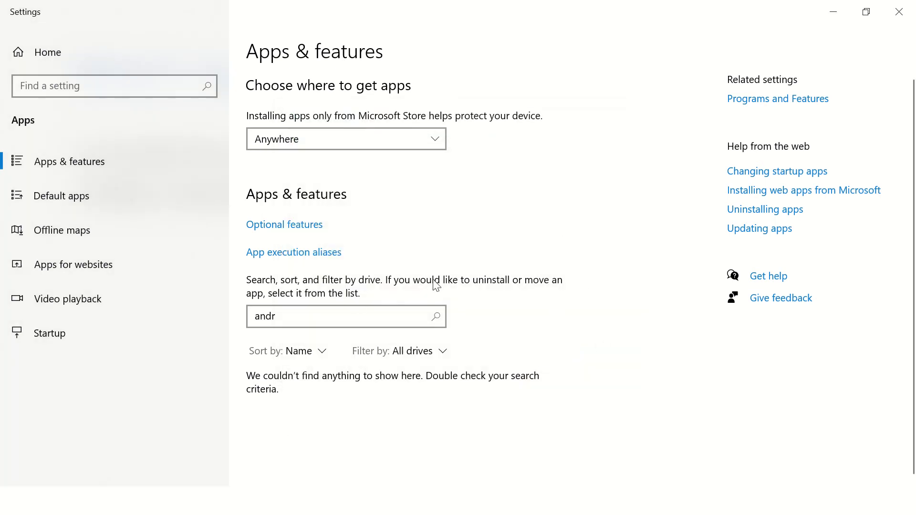
pyautogui.press('super')
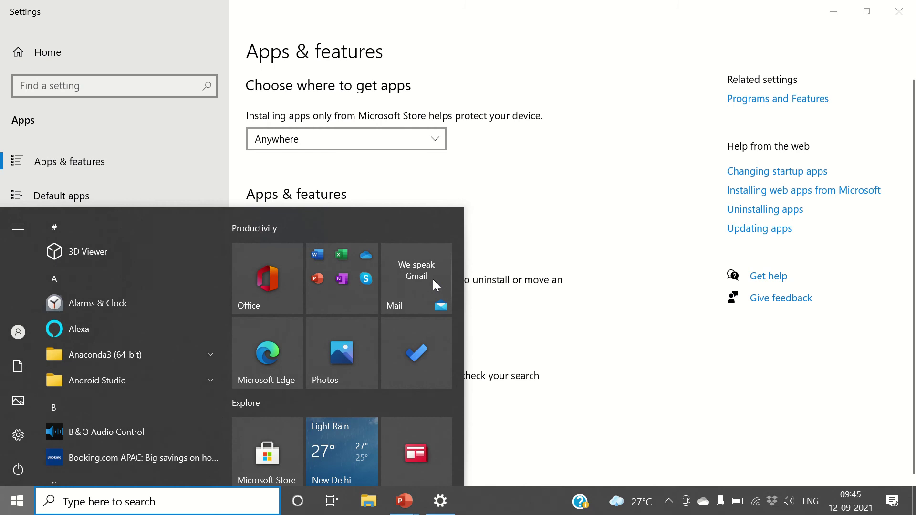
# Browse to C:\Users\thaku and permanently delete AndroidStudioProjects with Shift+Delete
pyautogui.click(368, 501)
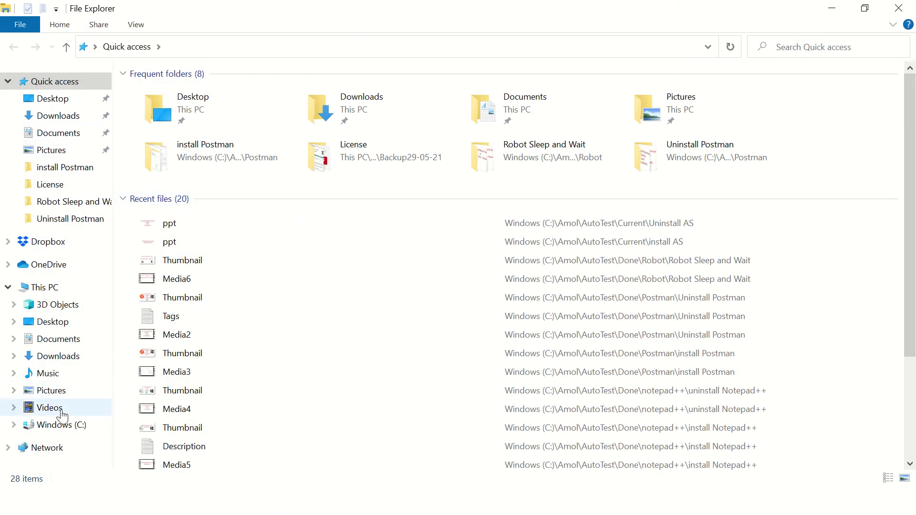
pyautogui.click(70, 428)
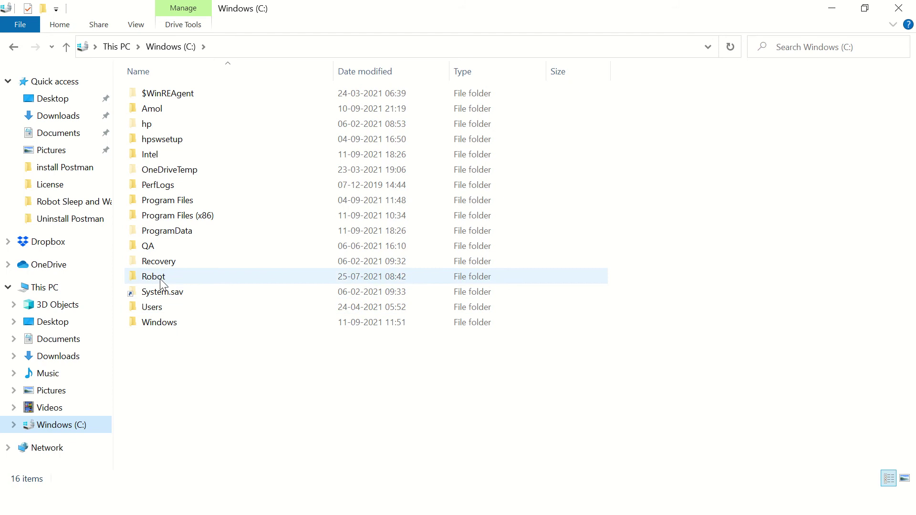
pyautogui.doubleClick(155, 310)
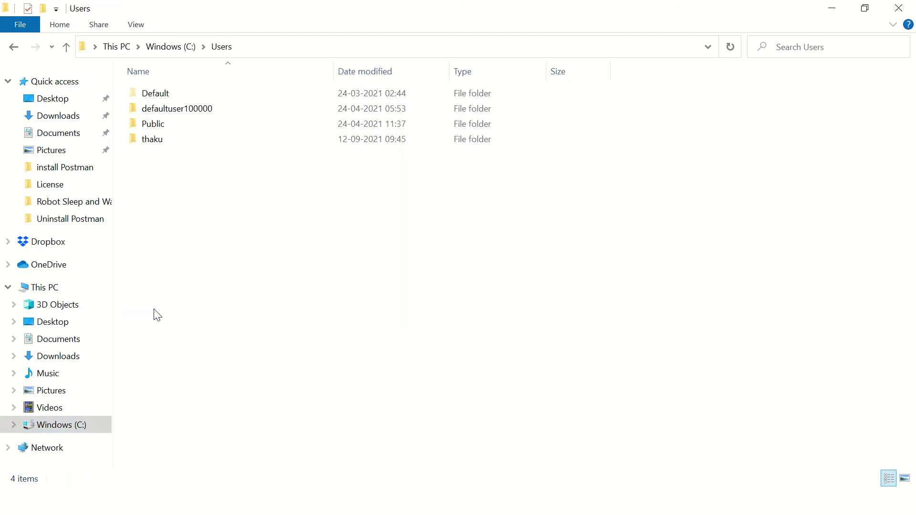
pyautogui.doubleClick(156, 140)
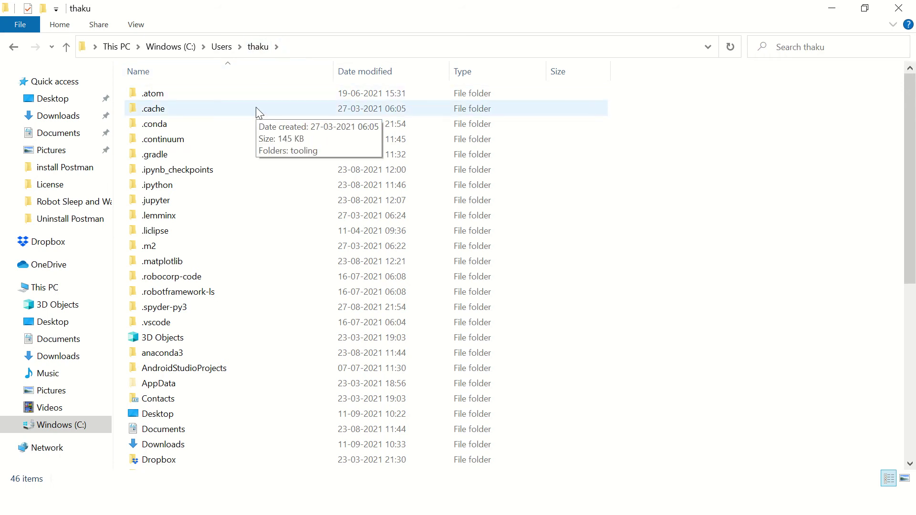
pyautogui.click(162, 207)
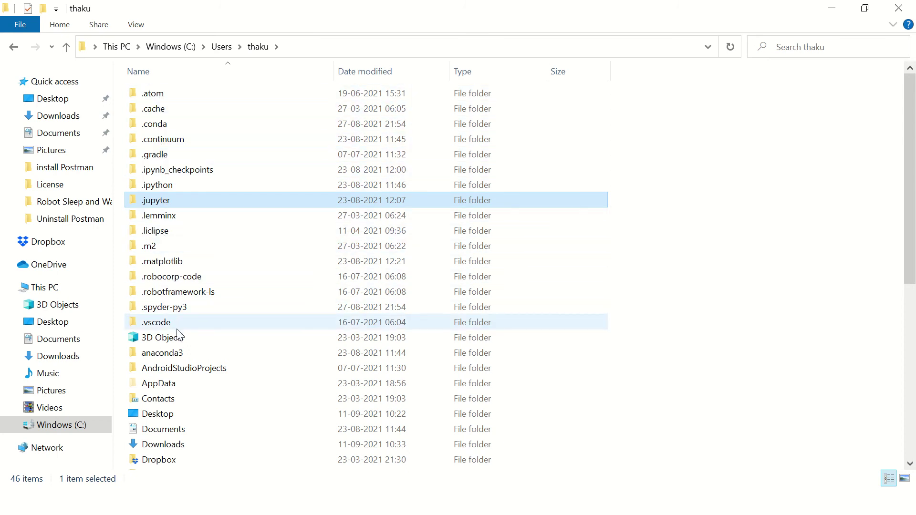
pyautogui.click(180, 373)
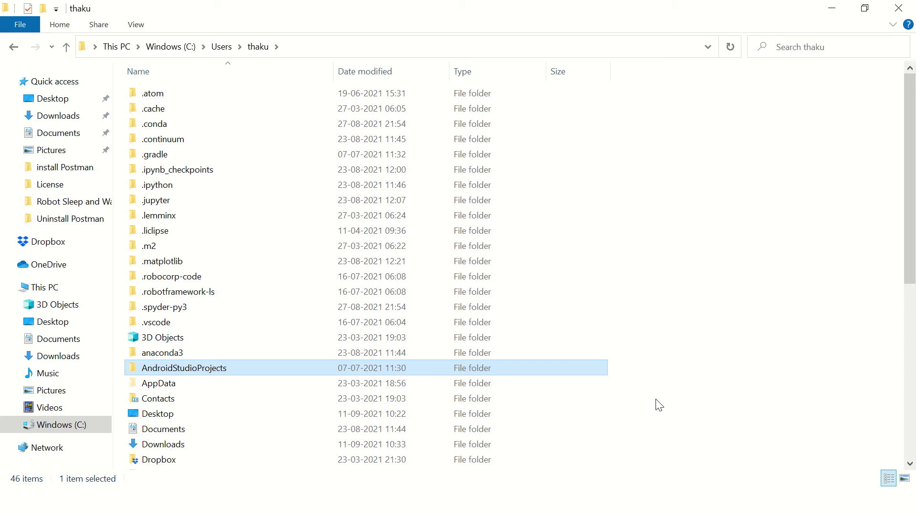
pyautogui.hotkey('shift', 'Delete')
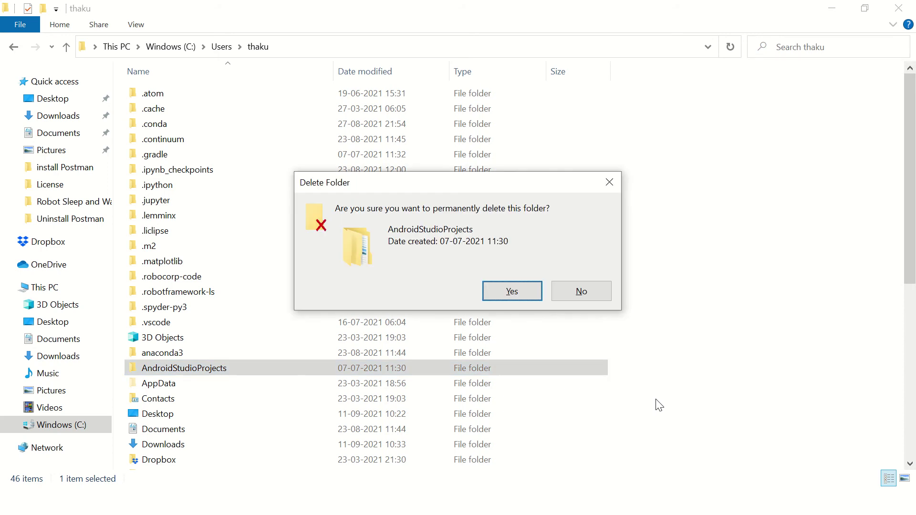
pyautogui.press('Return')
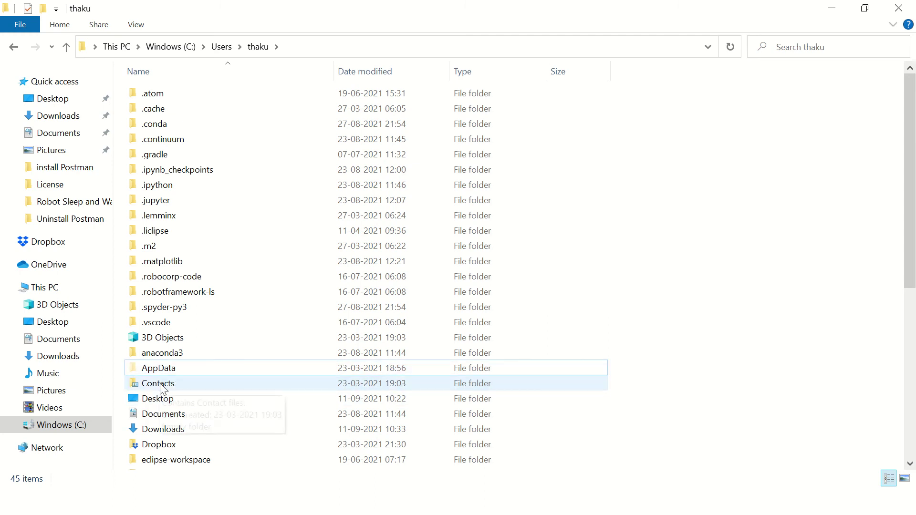
# Delete the Android Open Source Project and Android folders from AppData\Local
pyautogui.doubleClick(165, 371)
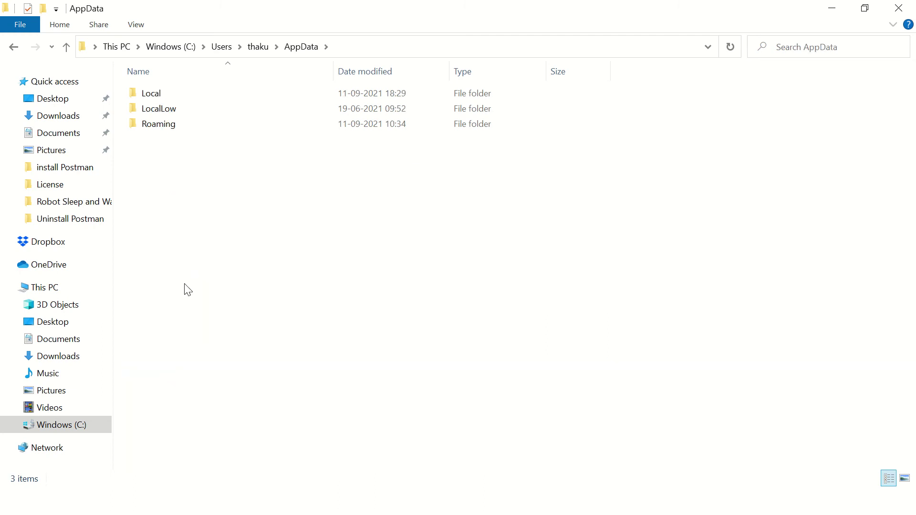
pyautogui.doubleClick(158, 97)
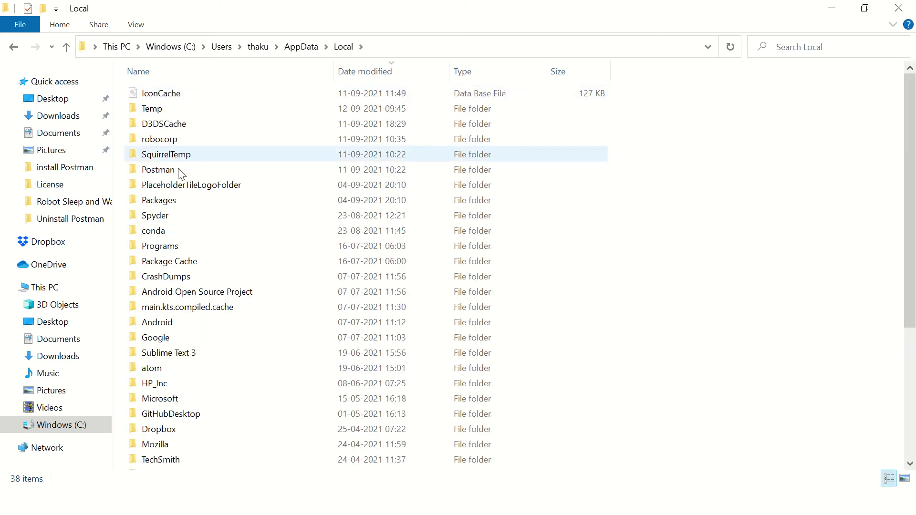
pyautogui.click(188, 293)
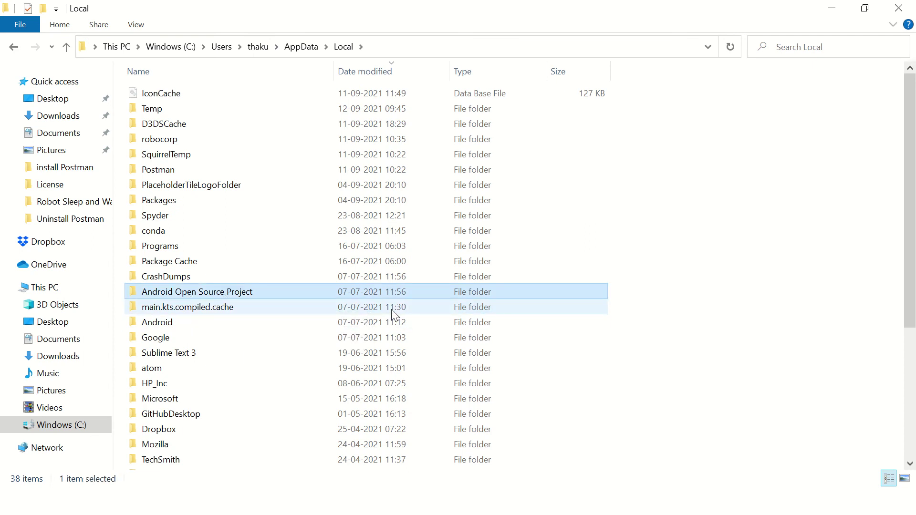
pyautogui.press('Delete')
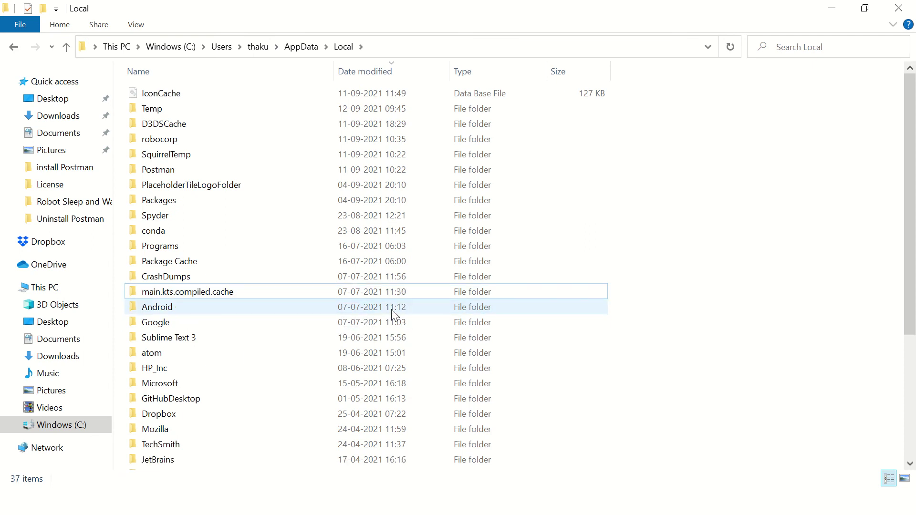
pyautogui.click(151, 312)
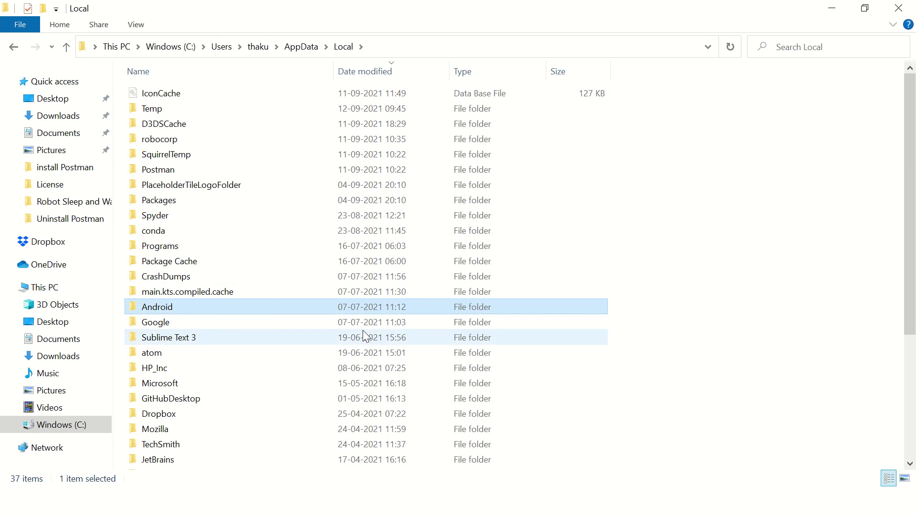
pyautogui.press('Delete')
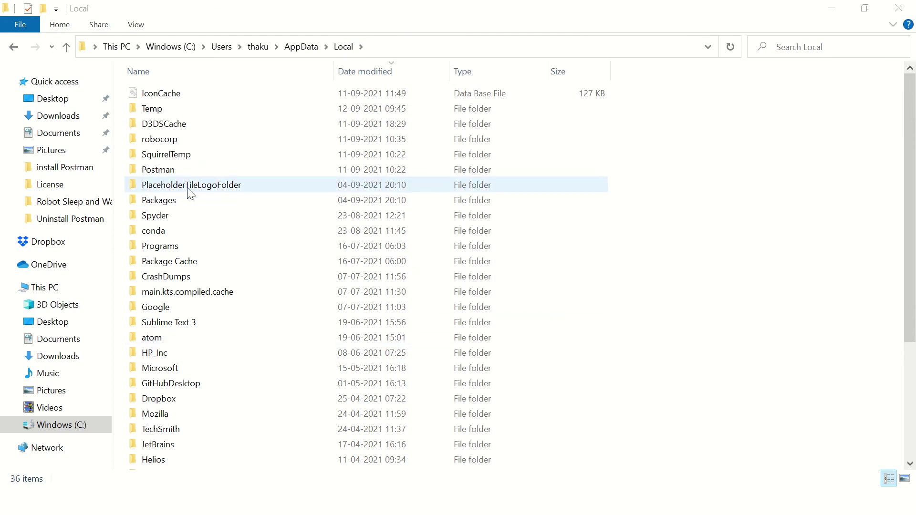
# Delete AndroidStudio4.2 from AppData\Local\Google and return to Local
pyautogui.click(174, 168)
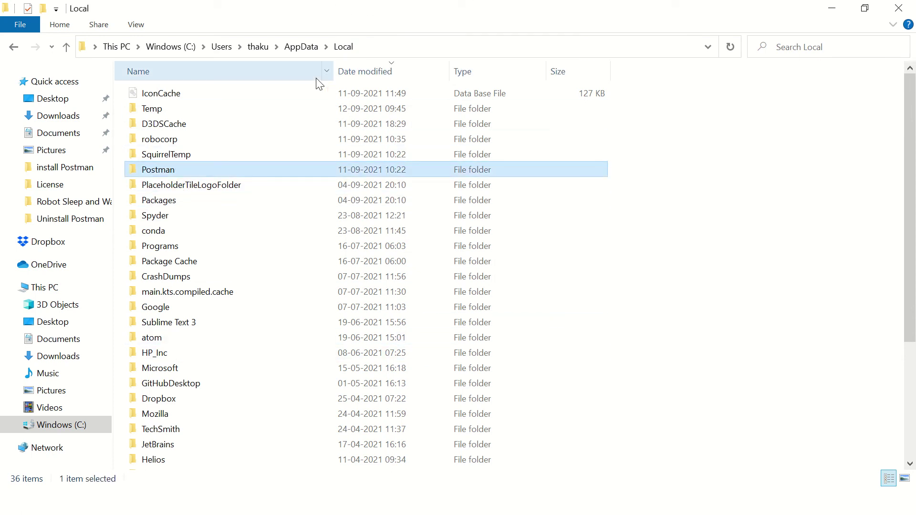
pyautogui.press('a')
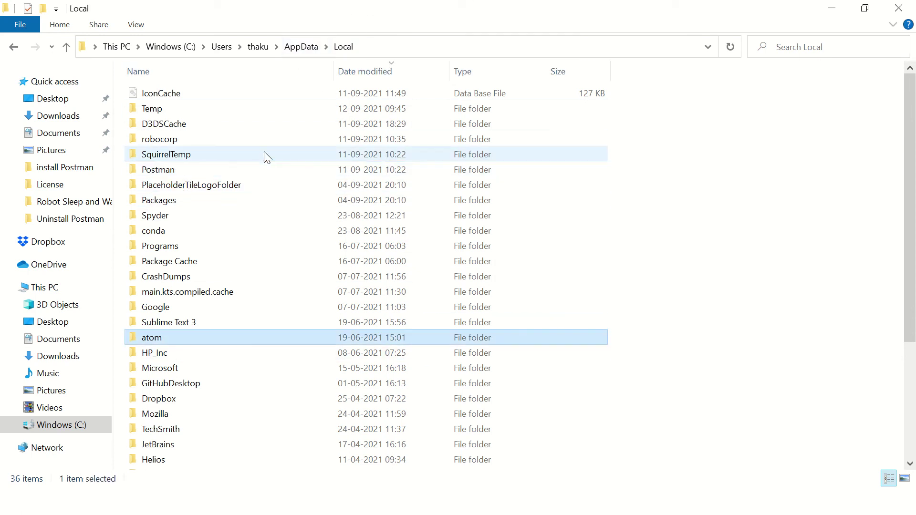
pyautogui.doubleClick(167, 301)
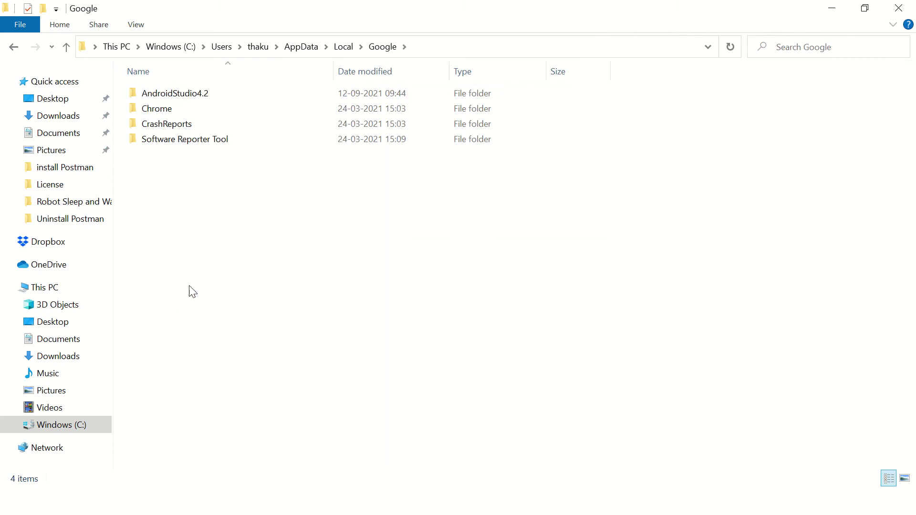
pyautogui.click(179, 94)
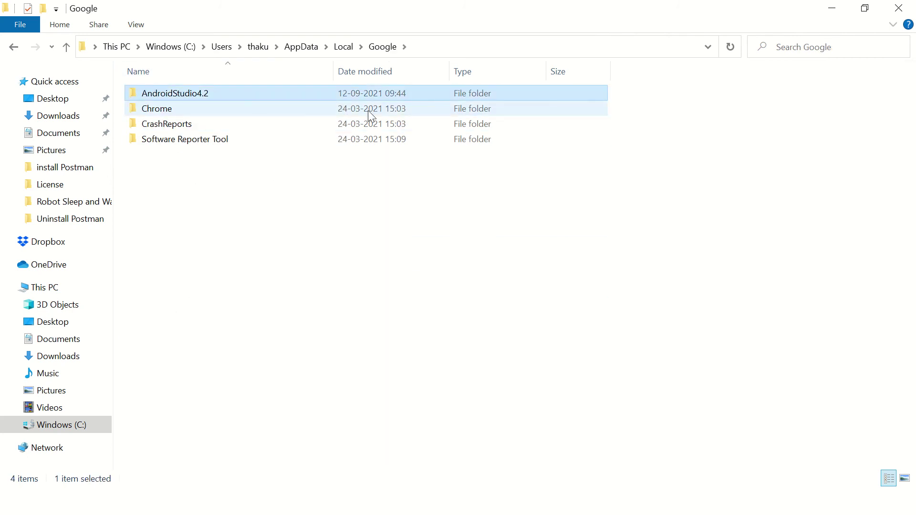
pyautogui.press('Delete')
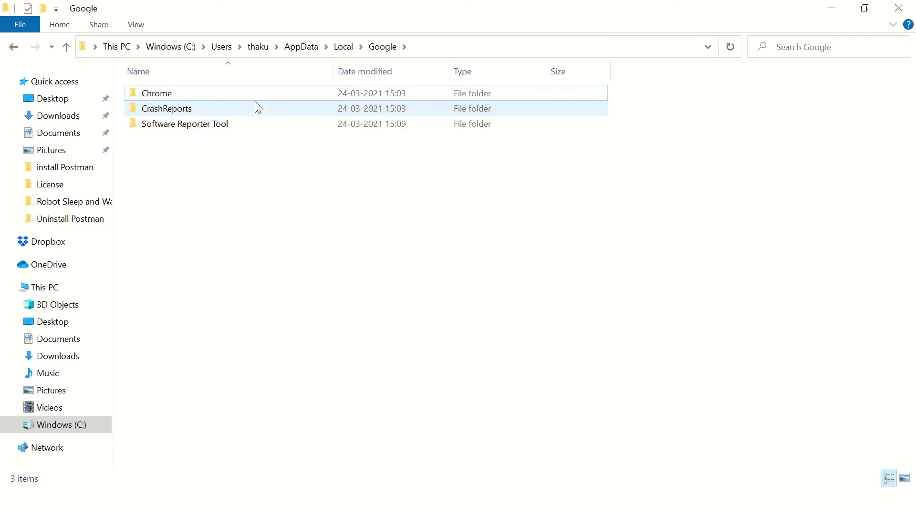
pyautogui.click(345, 48)
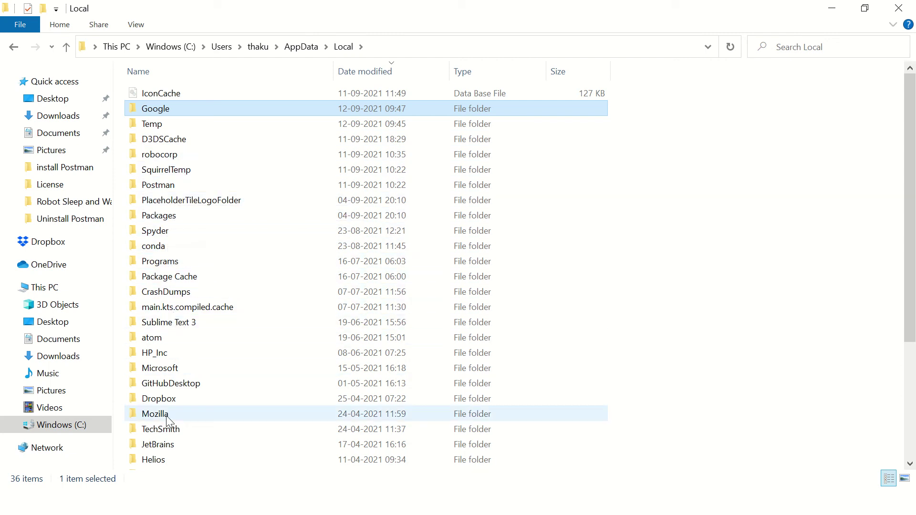
# Check AppData\LocalLow for Android Studio leftovers
pyautogui.click(295, 48)
pyautogui.click(162, 114)
pyautogui.doubleClick(161, 115)
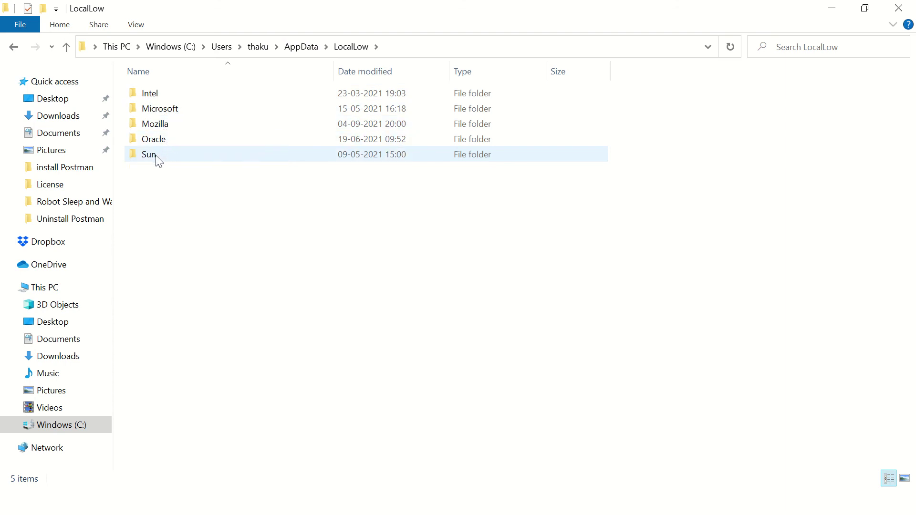
pyautogui.click(301, 56)
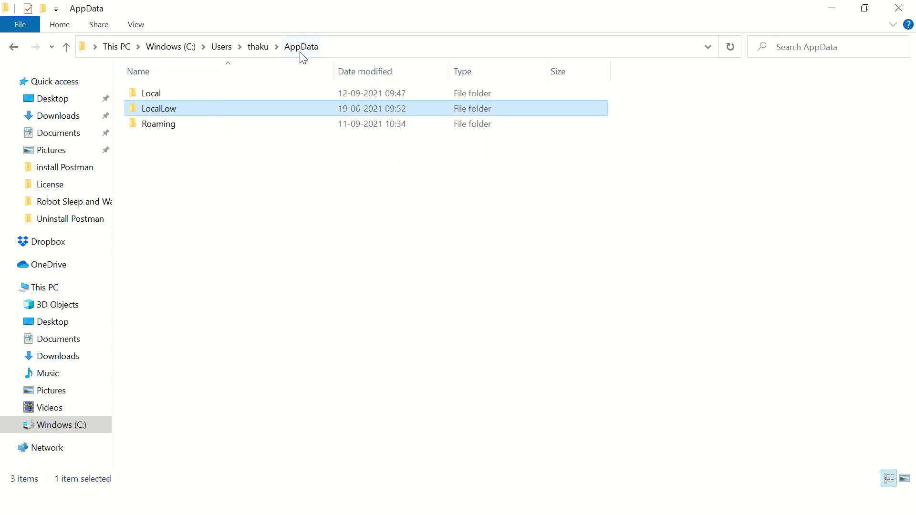
# Delete the AndroidStudio4.2 folder from AppData\Roaming\Google
pyautogui.doubleClick(171, 125)
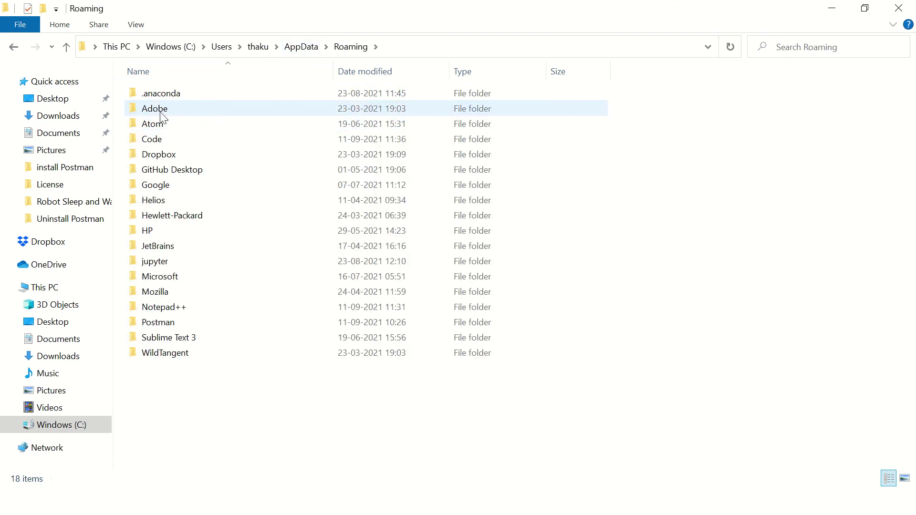
pyautogui.click(158, 139)
pyautogui.press('a')
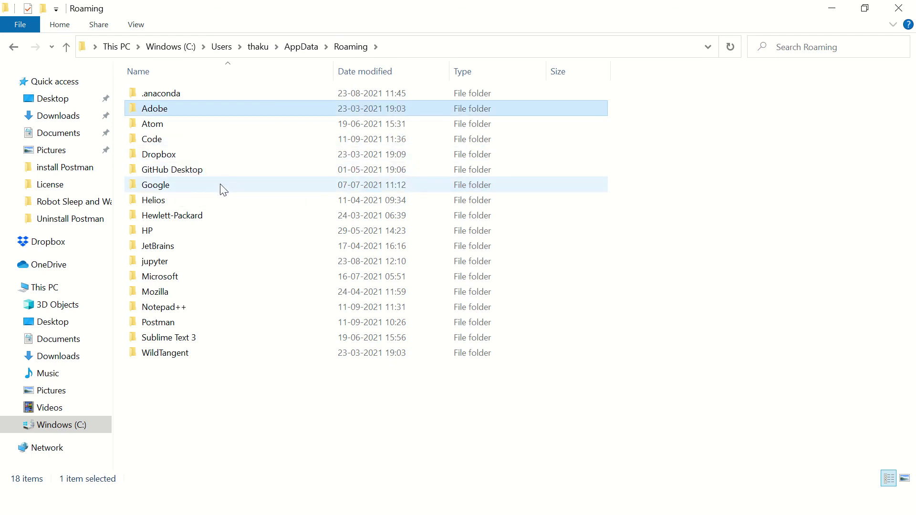
pyautogui.press('a')
pyautogui.doubleClick(168, 184)
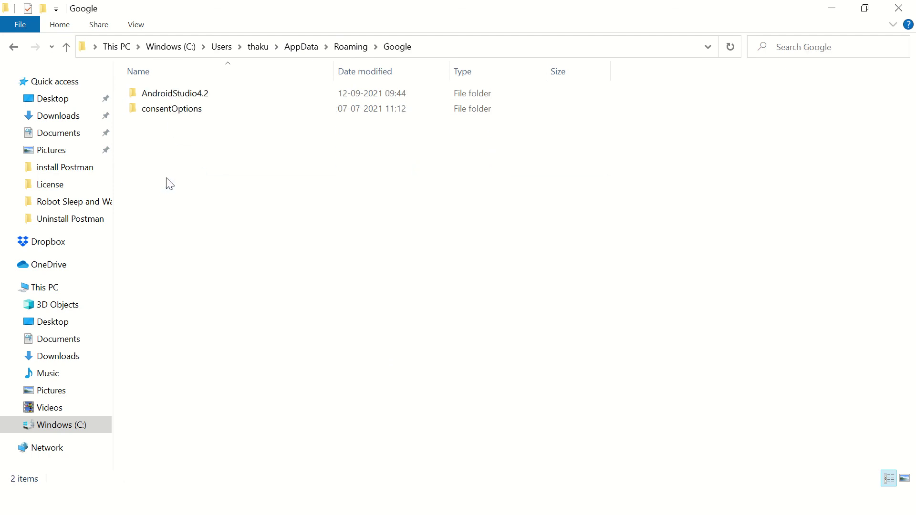
pyautogui.click(186, 98)
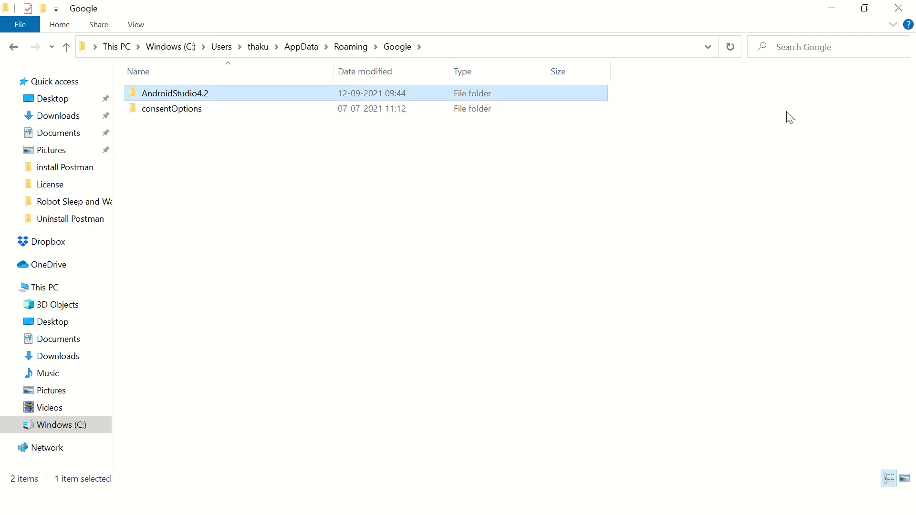
pyautogui.press('Delete')
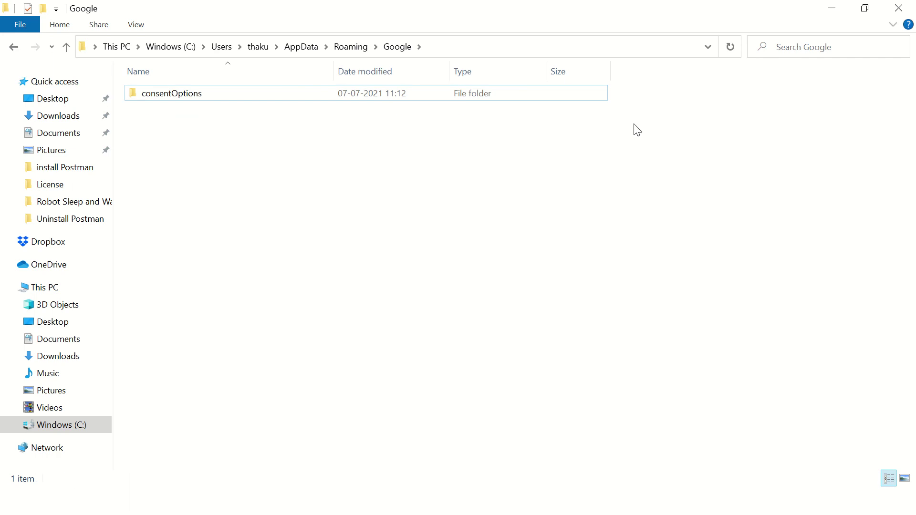
# Navigate back up through Roaming and AppData to the thaku user folder
pyautogui.click(355, 47)
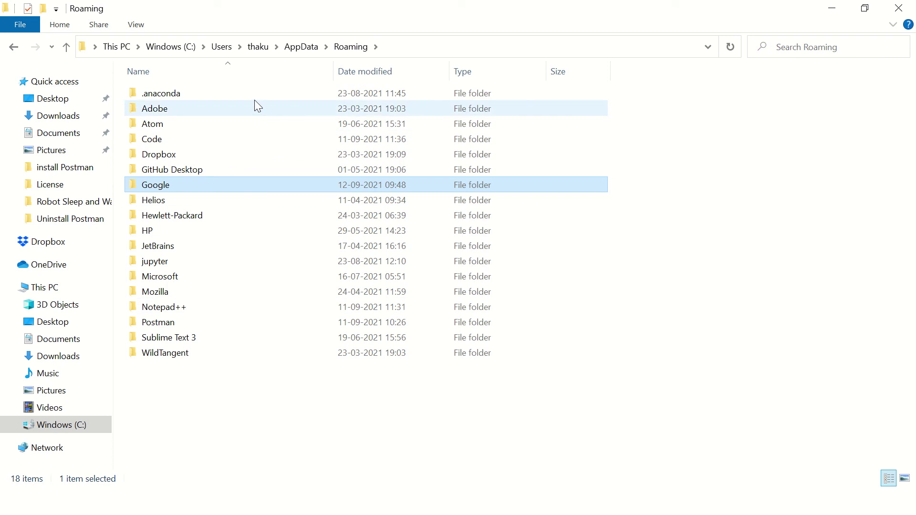
pyautogui.click(302, 47)
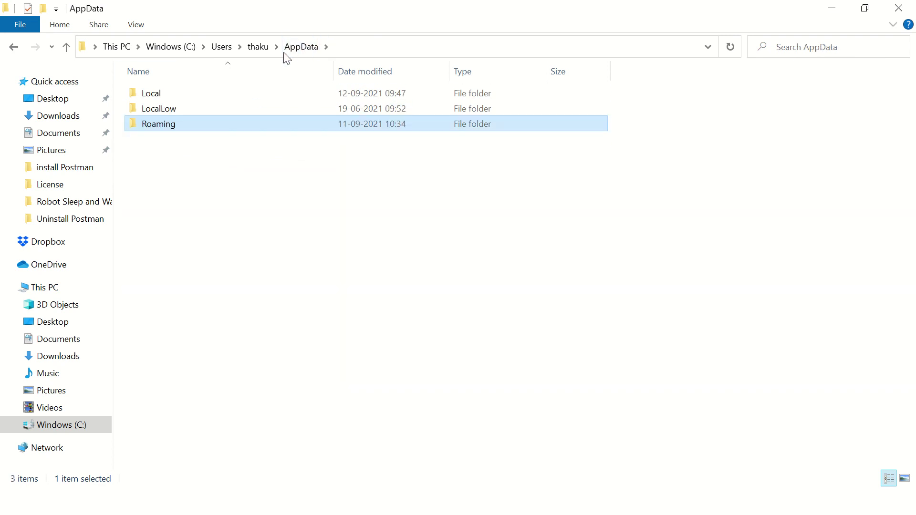
pyautogui.click(258, 47)
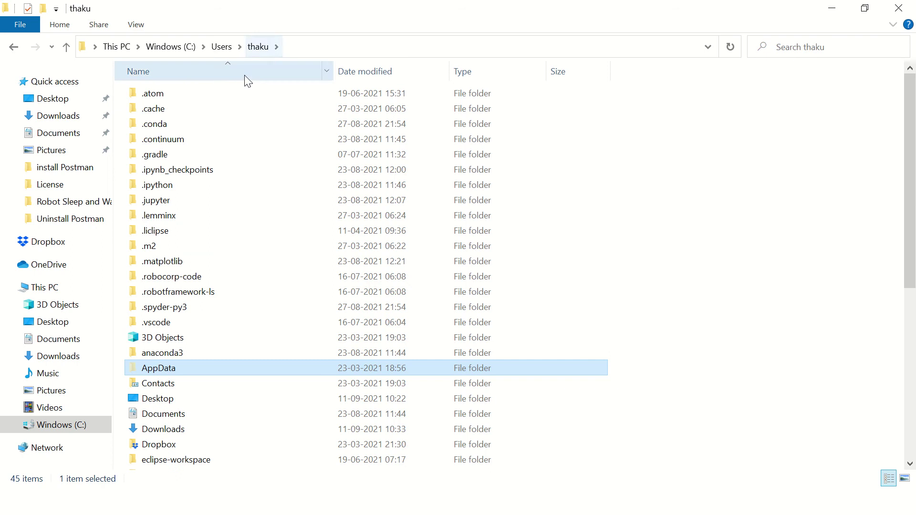
pyautogui.scroll(-1, 179, 414)
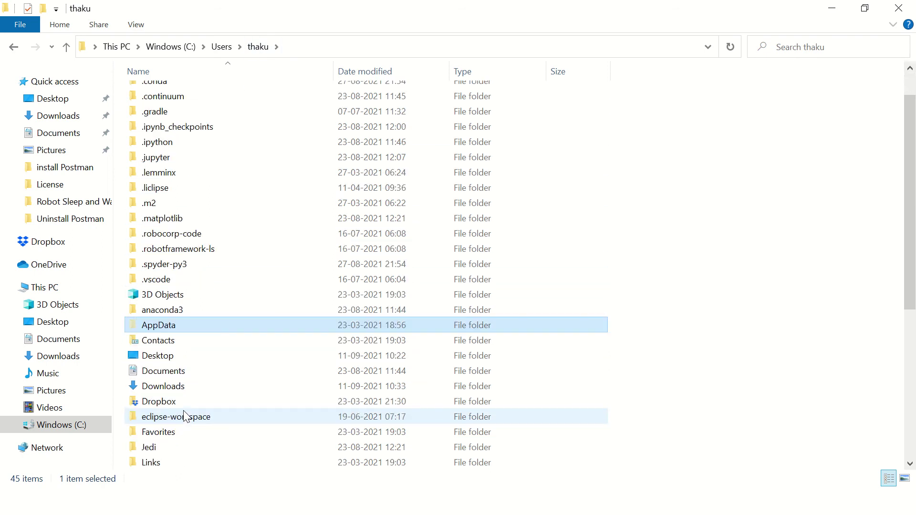
pyautogui.scroll(-2, 184, 415)
pyautogui.scroll(-1, 184, 415)
pyautogui.scroll(-2, 185, 416)
pyautogui.scroll(-1, 183, 416)
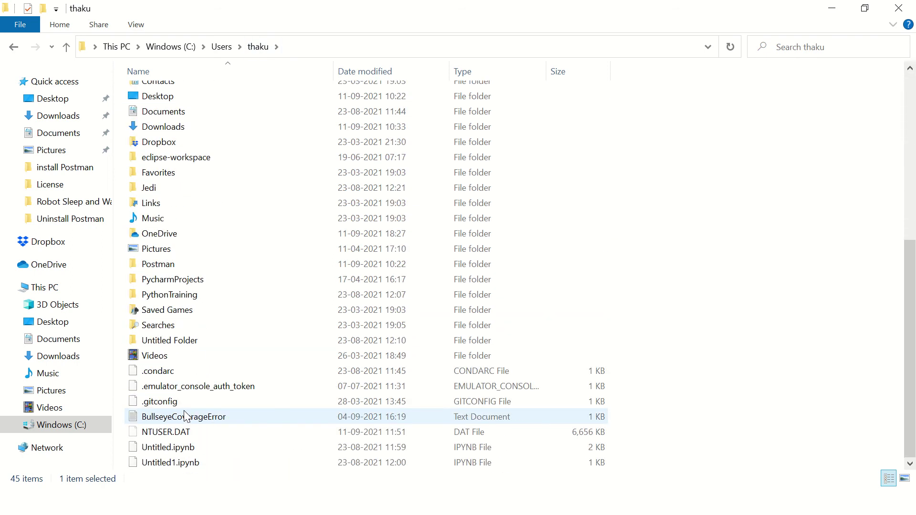
# Delete the Android folder from C:\Program Files, granting administrator permission
pyautogui.click(182, 46)
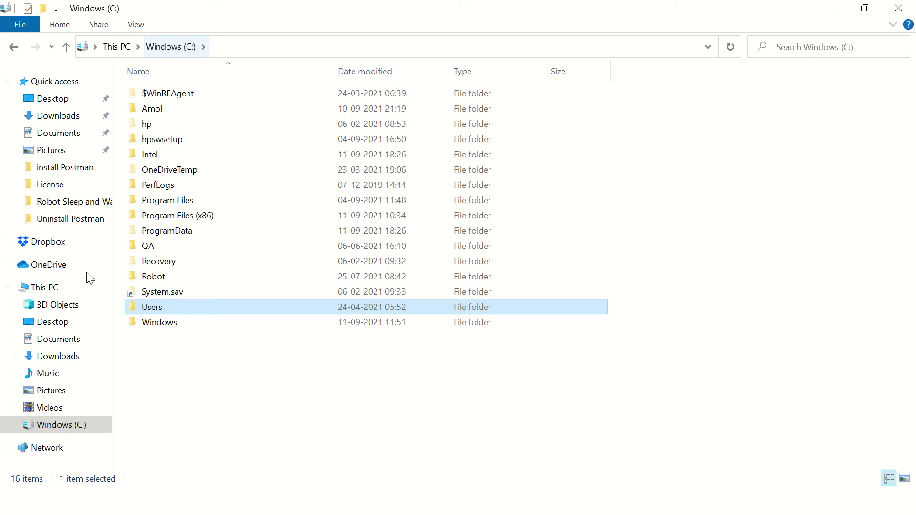
pyautogui.doubleClick(175, 200)
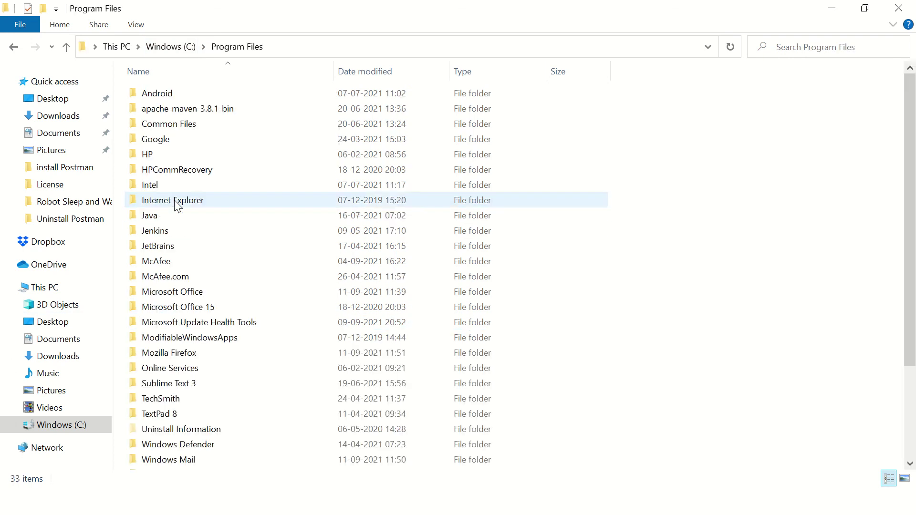
pyautogui.click(166, 261)
pyautogui.press('a')
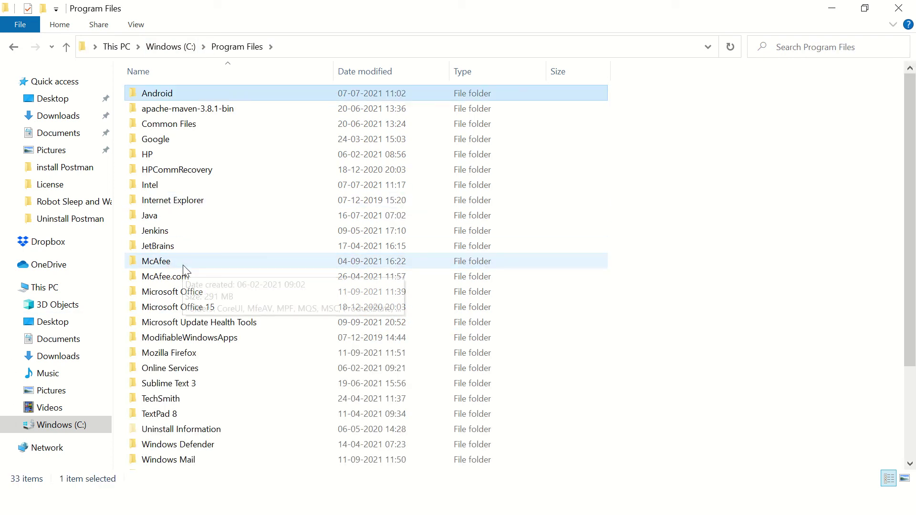
pyautogui.press('p')
pyautogui.click(156, 97)
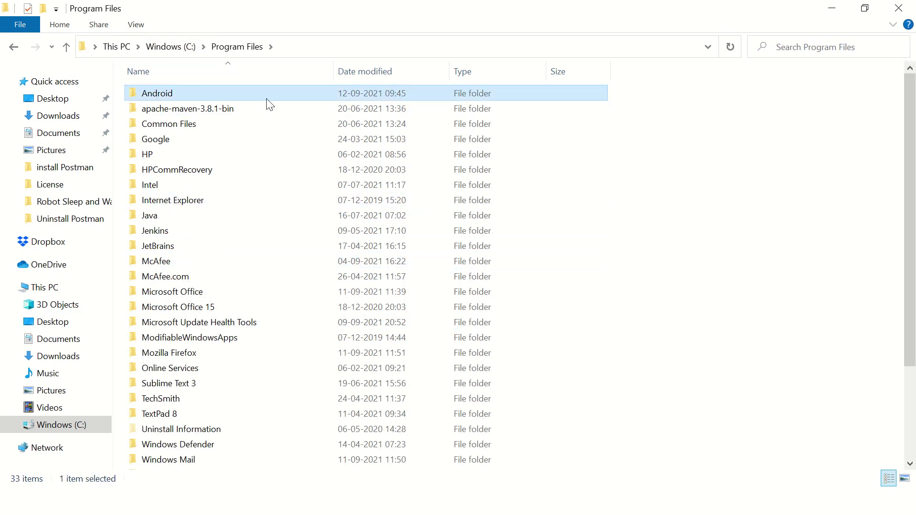
pyautogui.press('Delete')
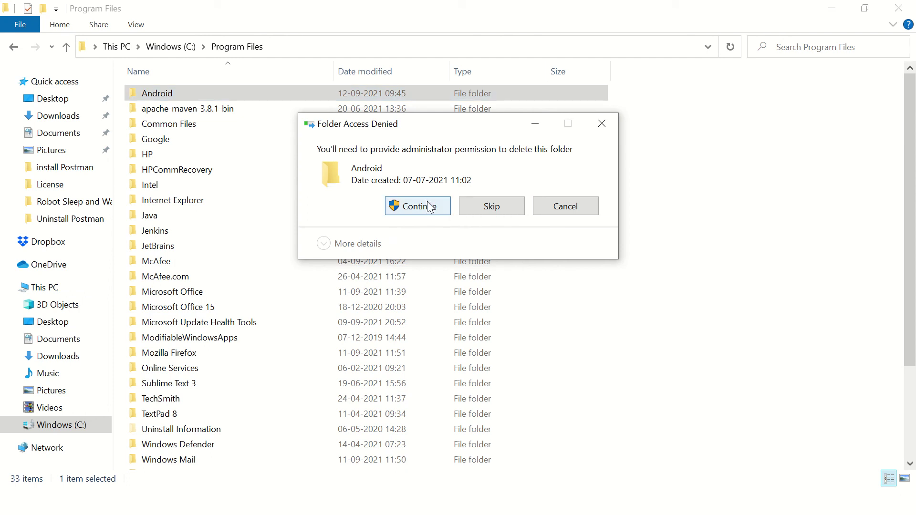
pyautogui.click(427, 202)
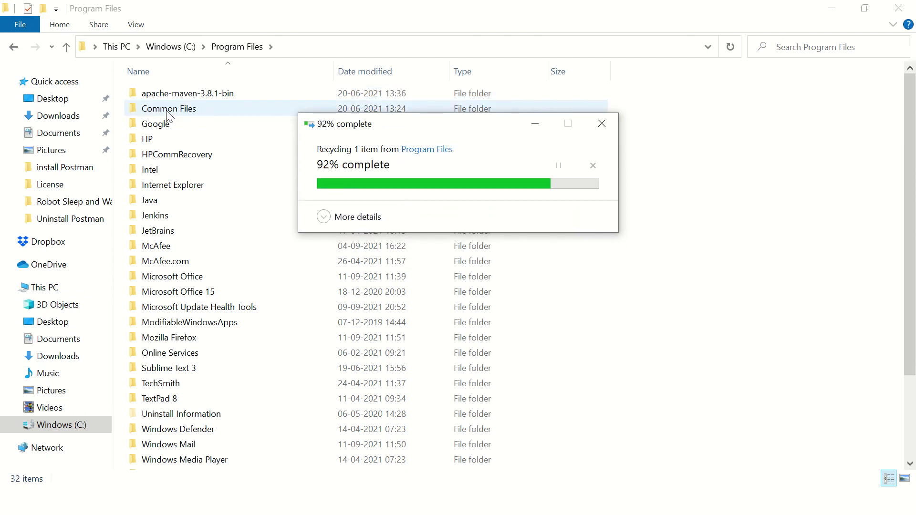
# Check Program Files\Google\Chrome, then climb back to the C: drive root
pyautogui.doubleClick(162, 122)
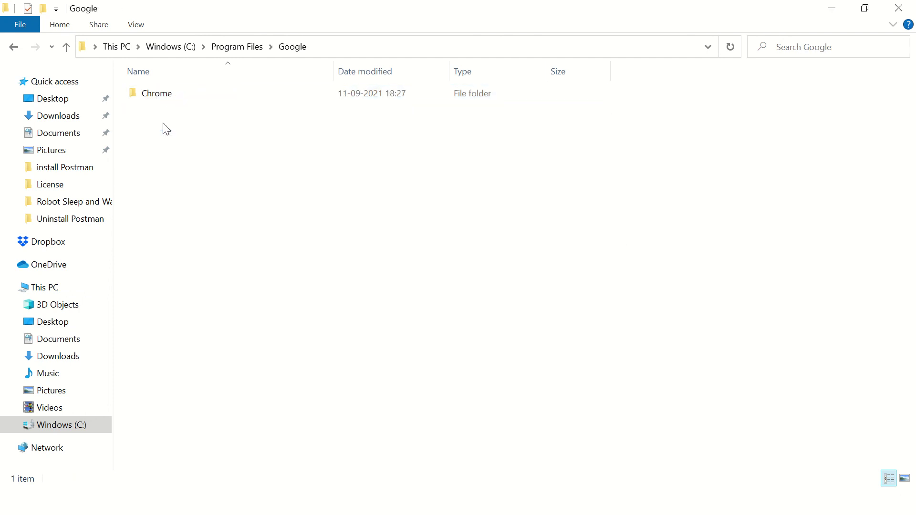
pyautogui.doubleClick(148, 94)
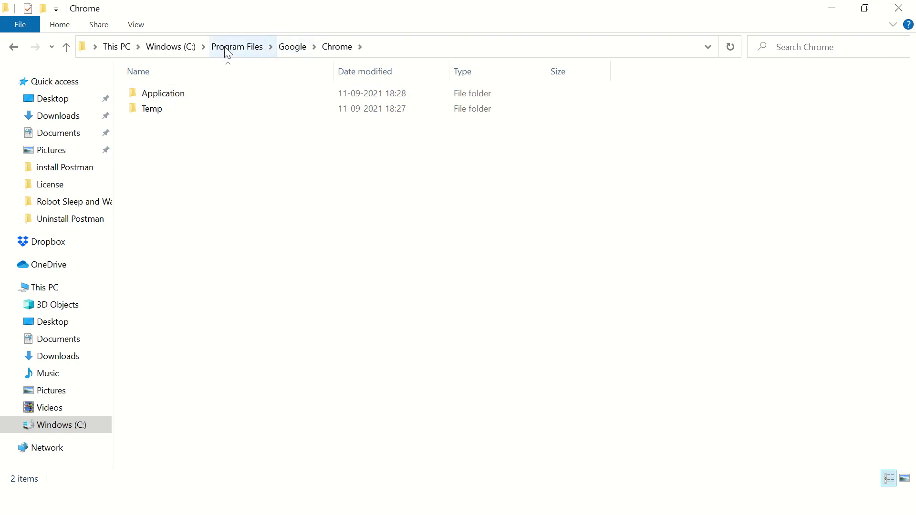
pyautogui.click(284, 51)
pyautogui.click(242, 52)
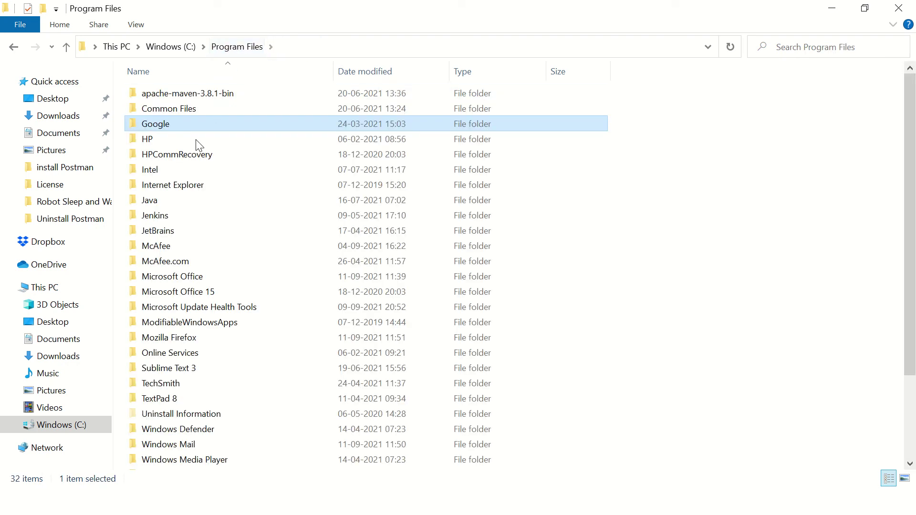
pyautogui.click(154, 309)
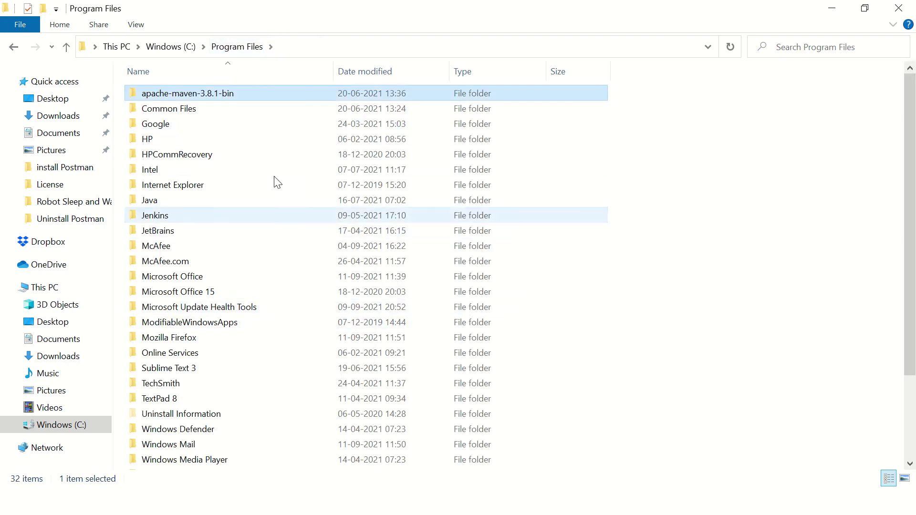
pyautogui.click(190, 47)
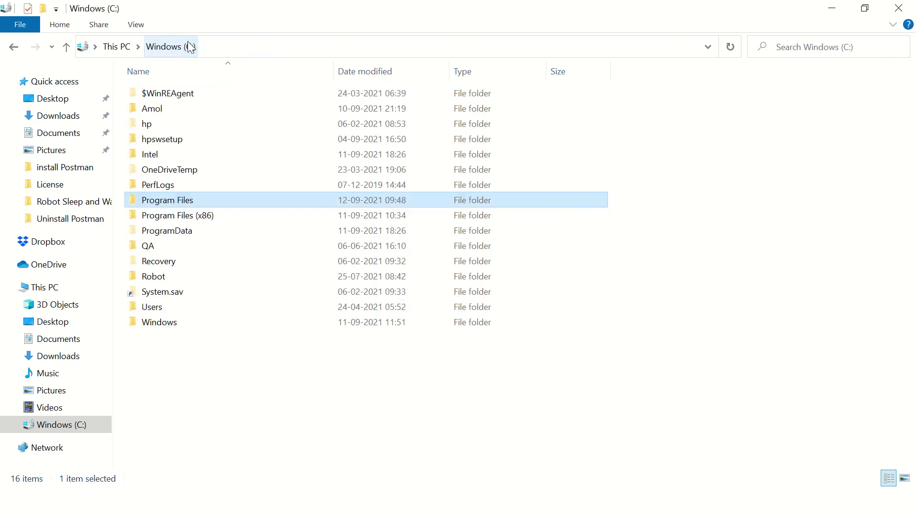
# Open Program Files (x86)\Google\CrashReports, granting permanent access to it
pyautogui.doubleClick(190, 215)
pyautogui.click(236, 166)
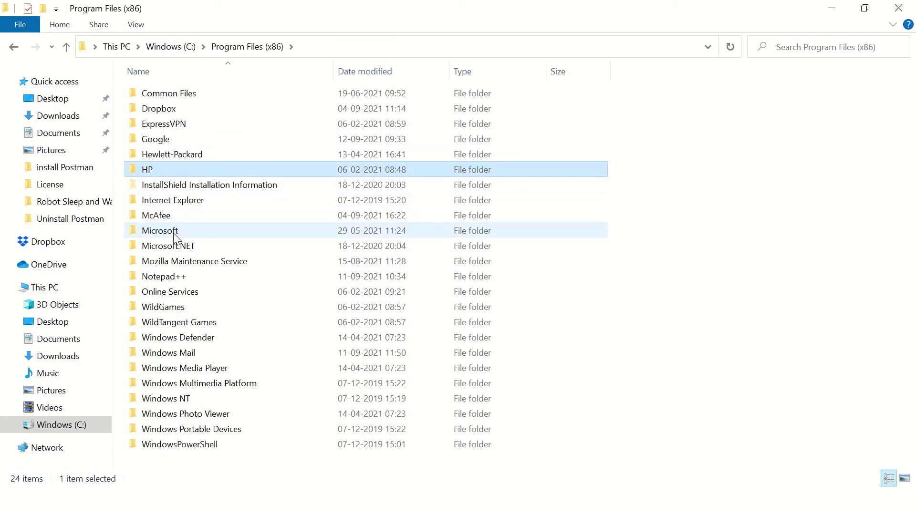
pyautogui.click(172, 246)
pyautogui.doubleClick(151, 139)
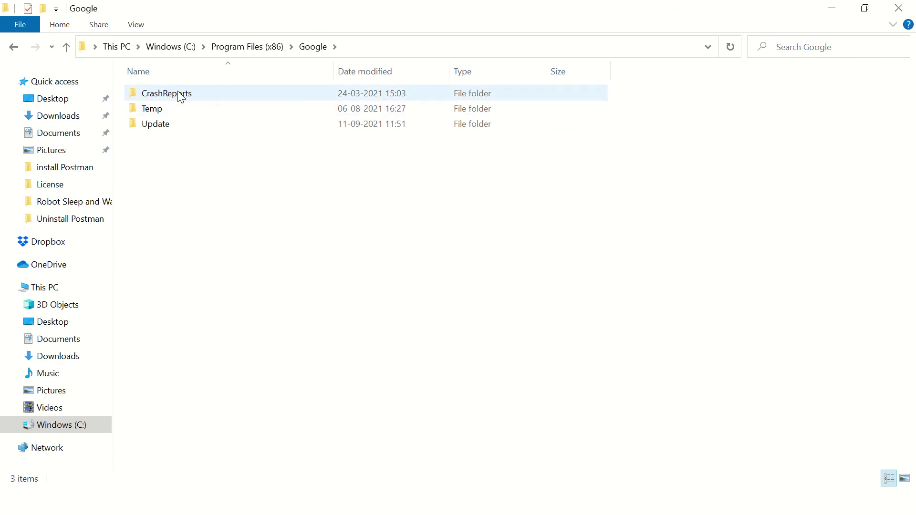
pyautogui.doubleClick(167, 94)
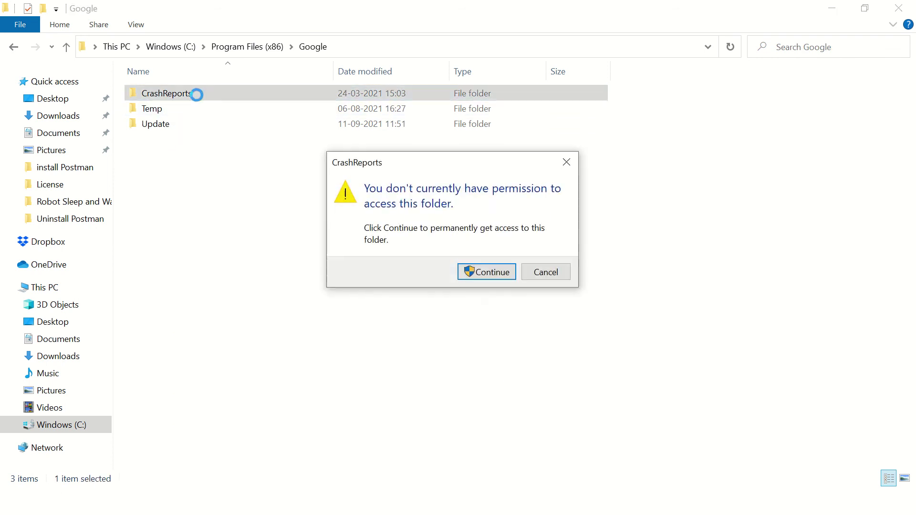
pyautogui.click(477, 276)
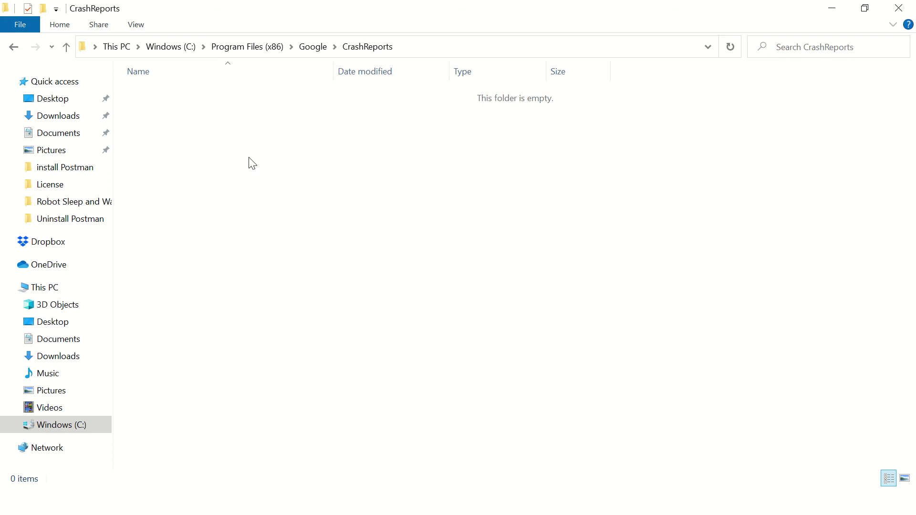
# Inspect the Google Temp and Update folders, then return to the C: root
pyautogui.click(315, 45)
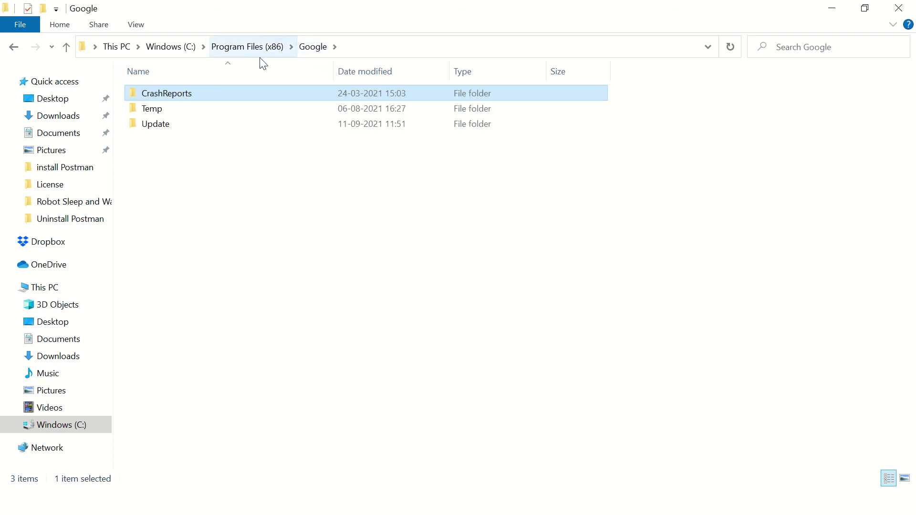
pyautogui.doubleClick(171, 111)
pyautogui.click(304, 50)
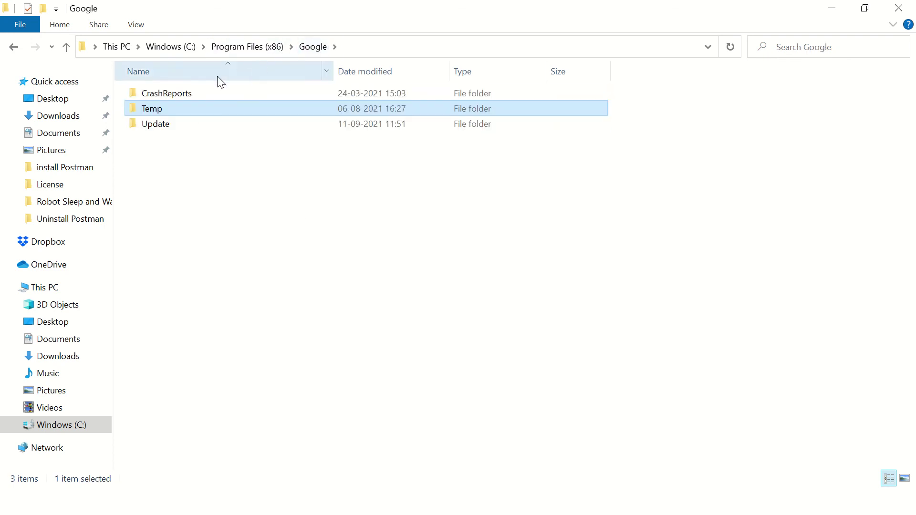
pyautogui.doubleClick(161, 125)
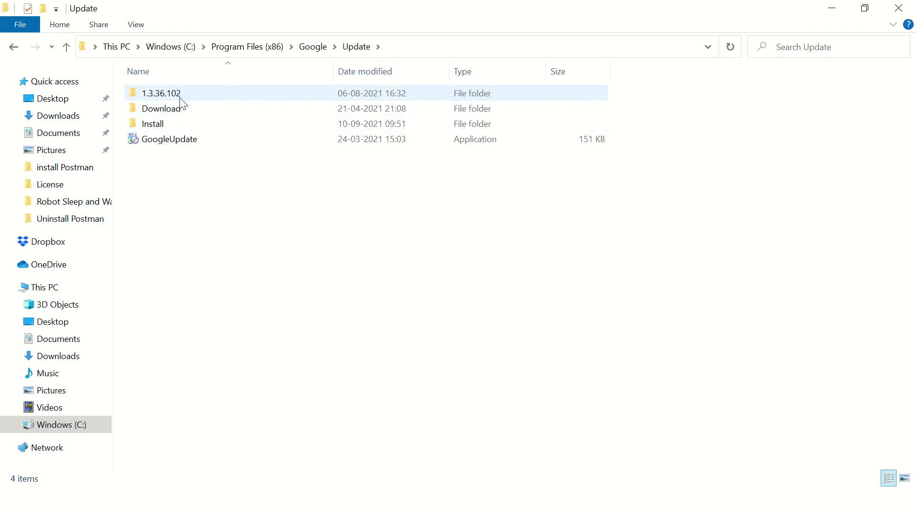
pyautogui.click(241, 51)
pyautogui.click(171, 49)
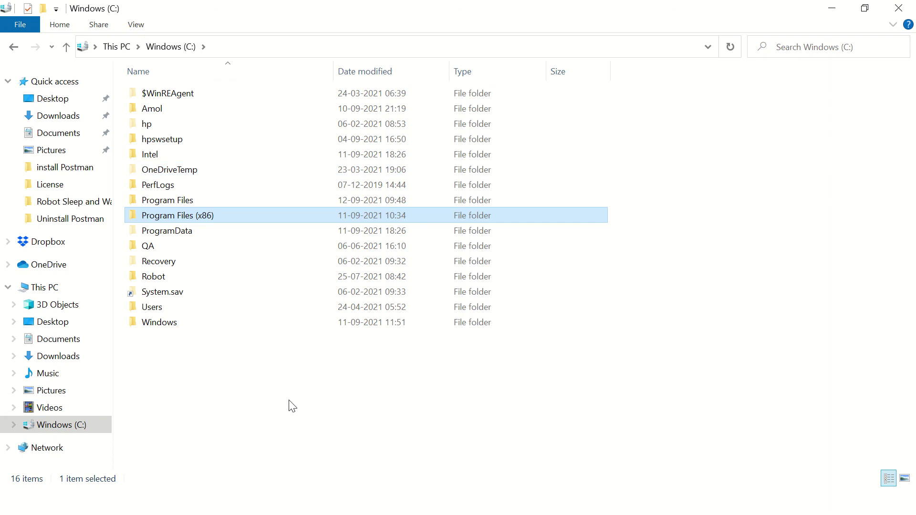
# Find 'android Studio' in Start search, open its shortcut location, and delete its Programs folder
pyautogui.press('super')
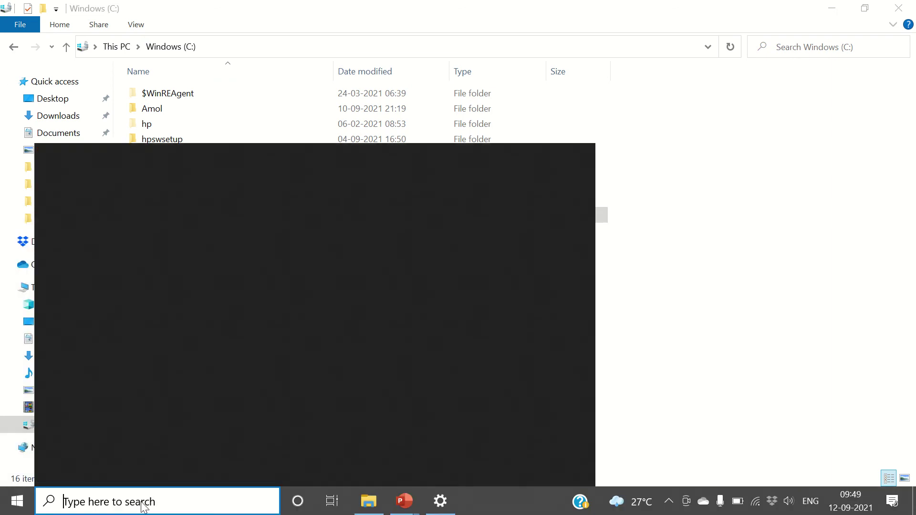
pyautogui.click(141, 501)
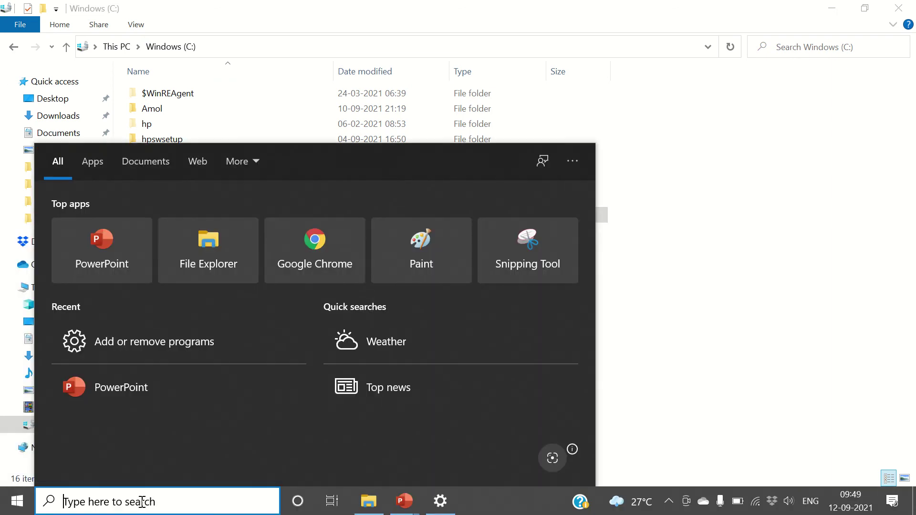
pyautogui.write('an')
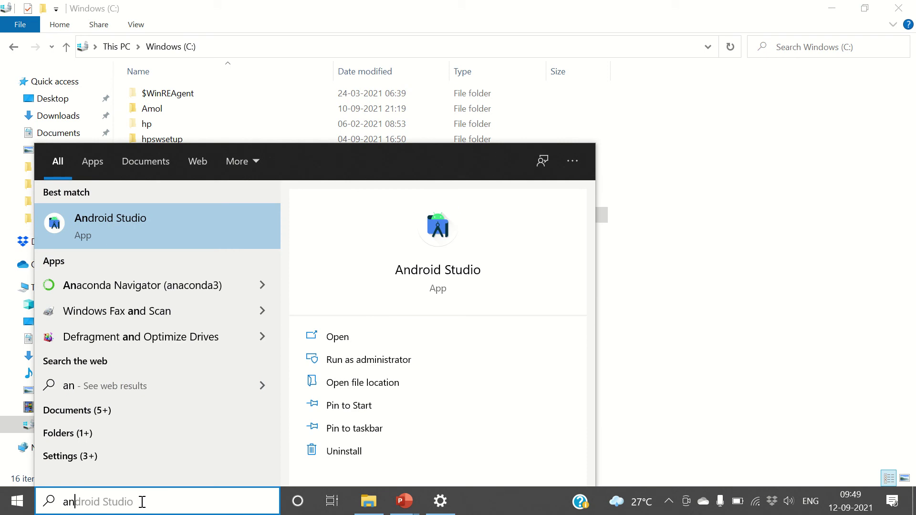
pyautogui.write('dr')
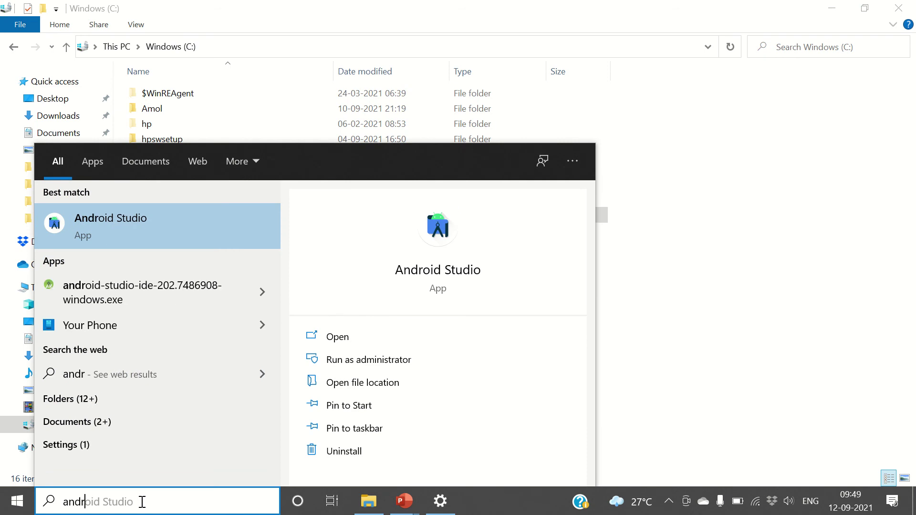
pyautogui.rightClick(149, 223)
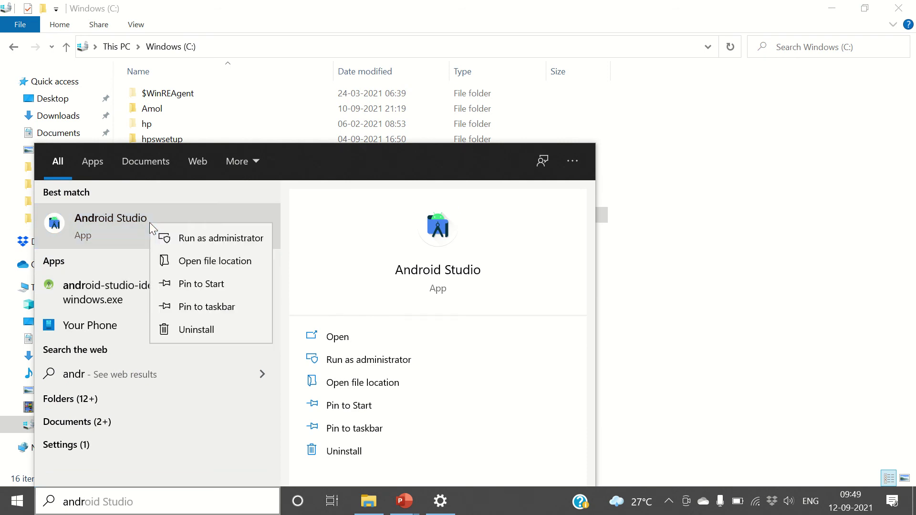
pyautogui.click(224, 266)
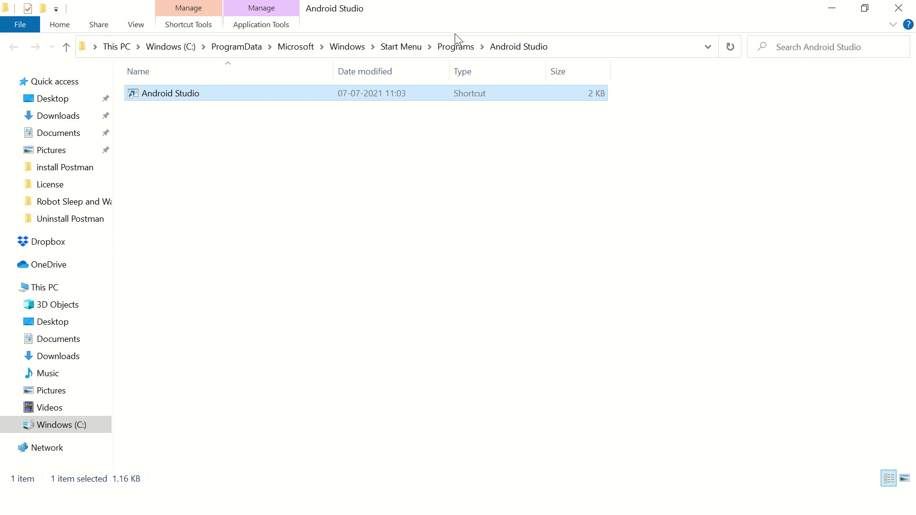
pyautogui.click(453, 46)
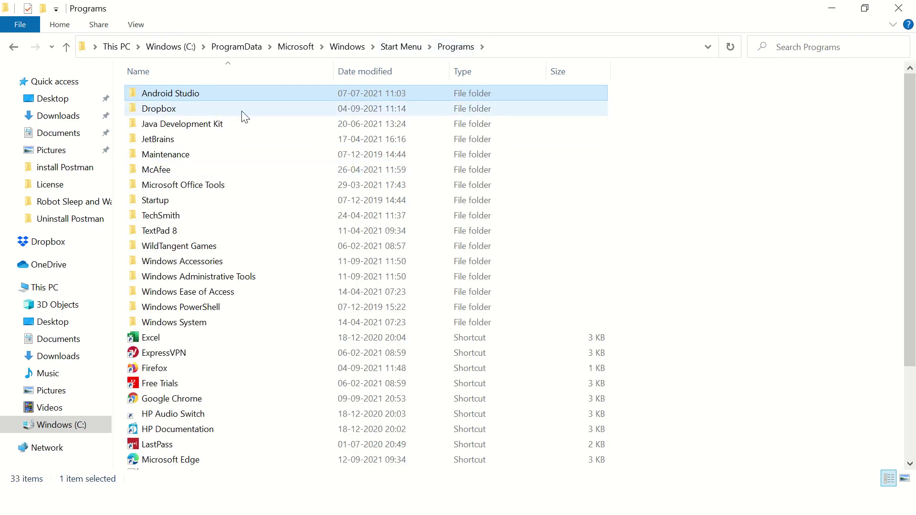
pyautogui.press('Delete')
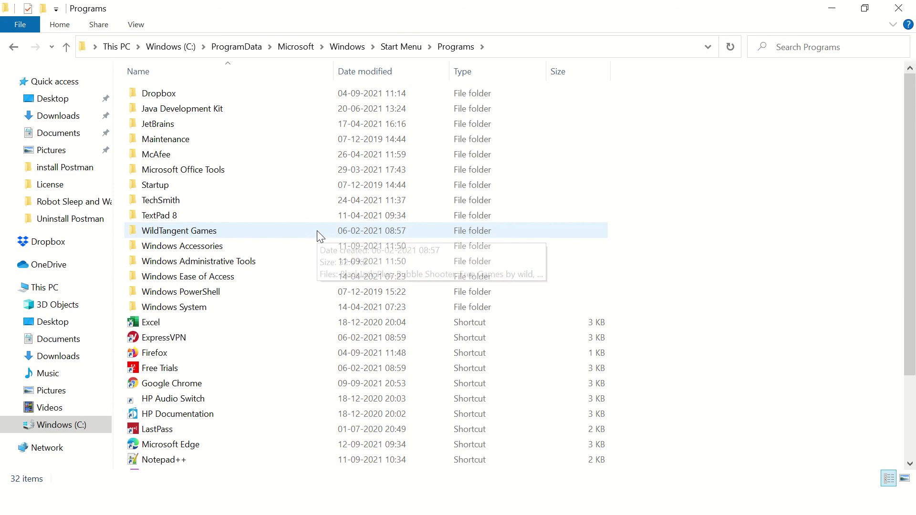
pyautogui.press('super')
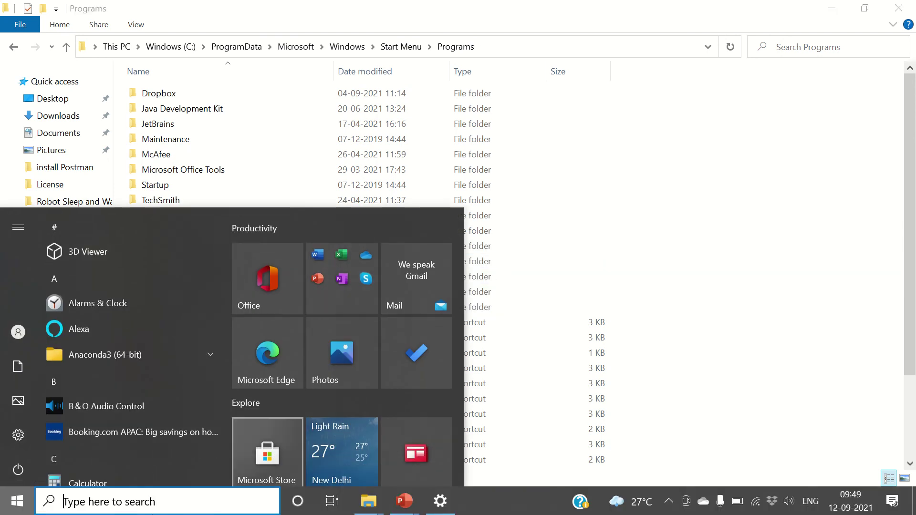
pyautogui.click(164, 502)
pyautogui.write('a')
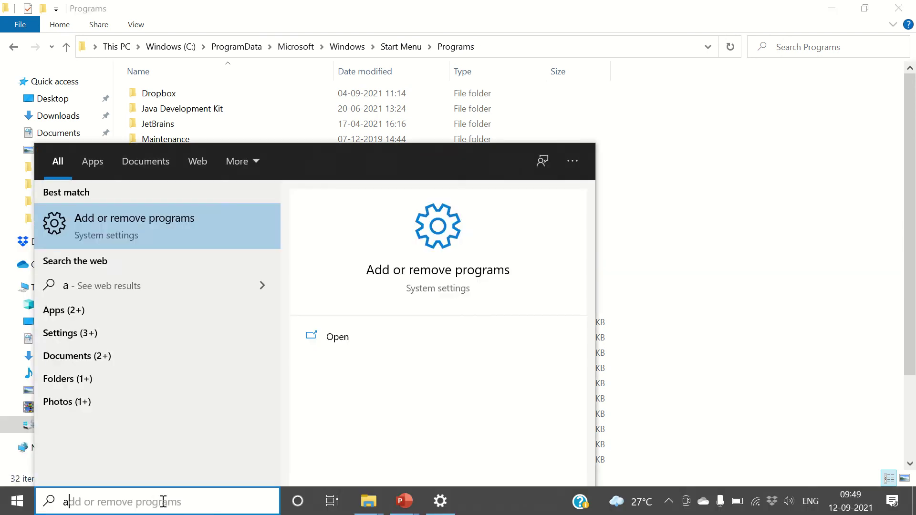
pyautogui.write('ndo')
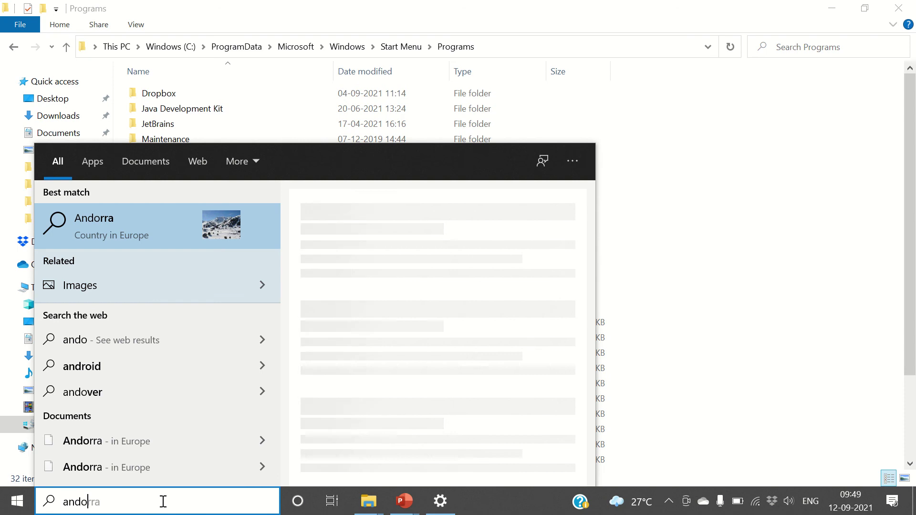
pyautogui.write('id')
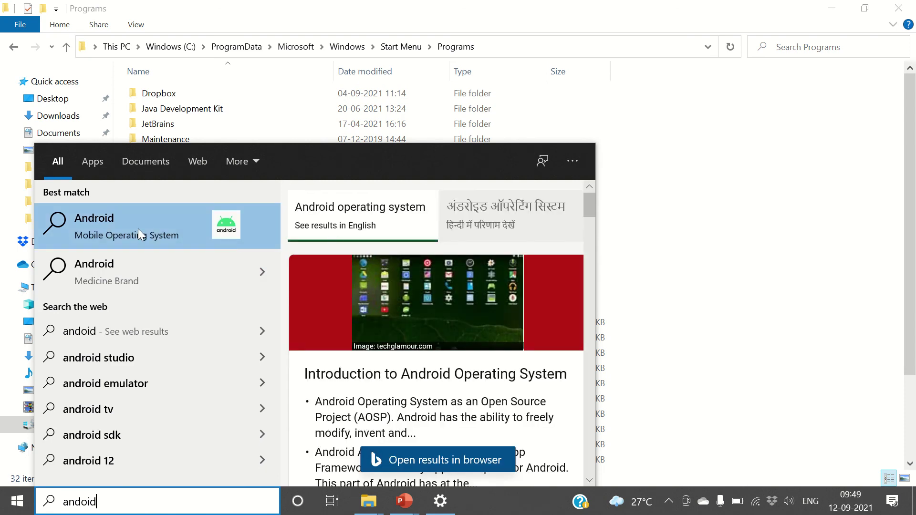
pyautogui.click(127, 238)
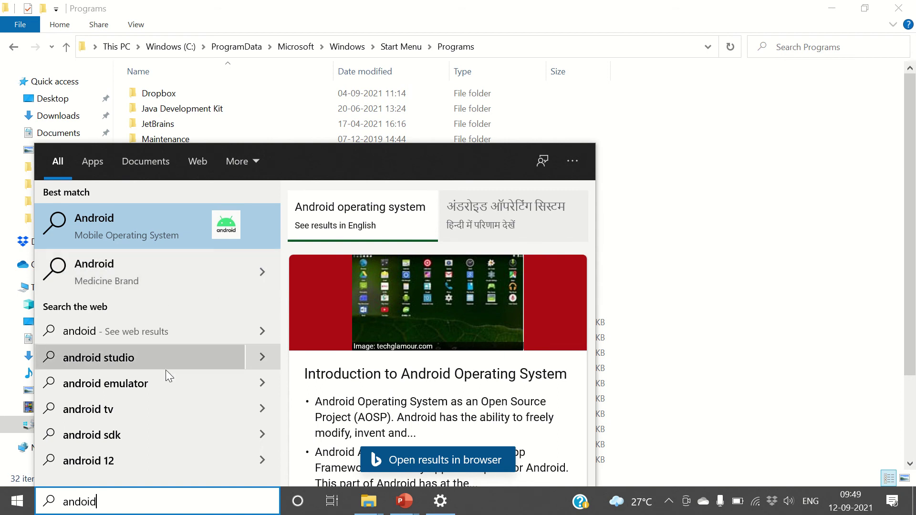
pyautogui.click(220, 362)
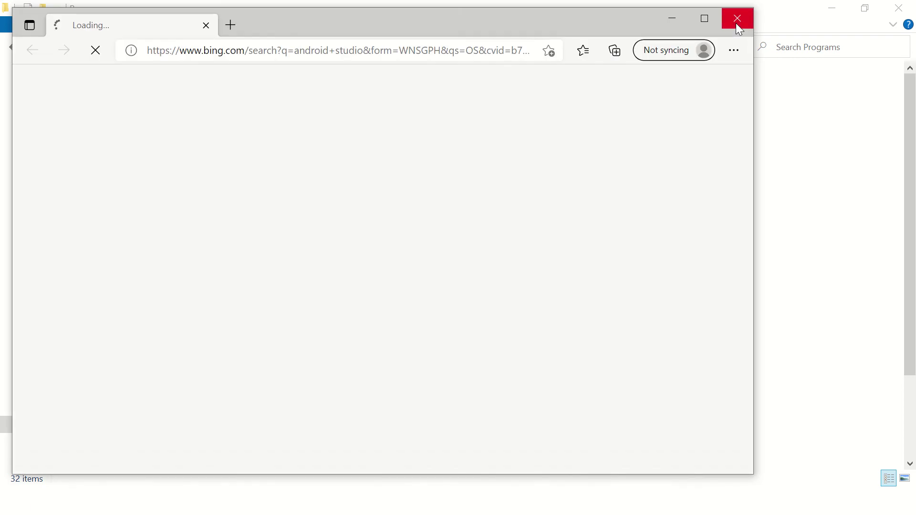
pyautogui.click(737, 22)
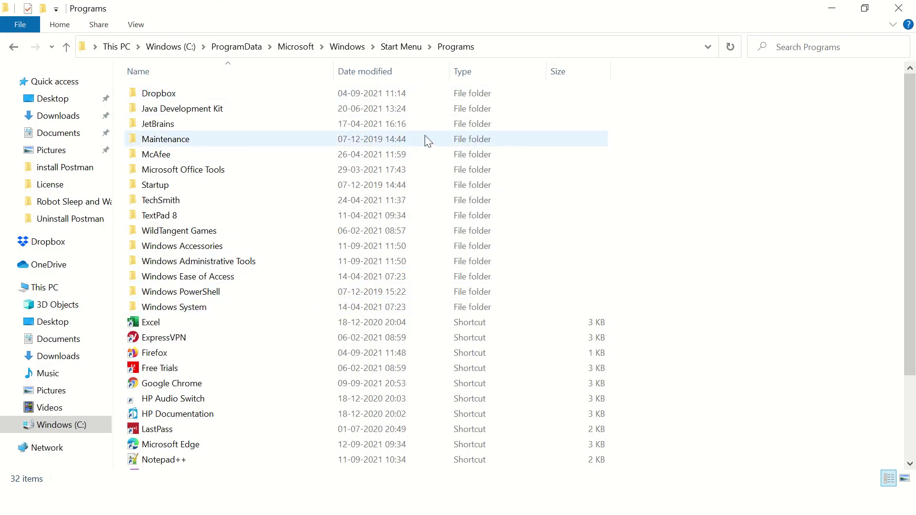
# Switch from File Explorer to the 'ppt' PowerPoint presentation with Alt+Tab
pyautogui.hotkey('alt', 'Tab')
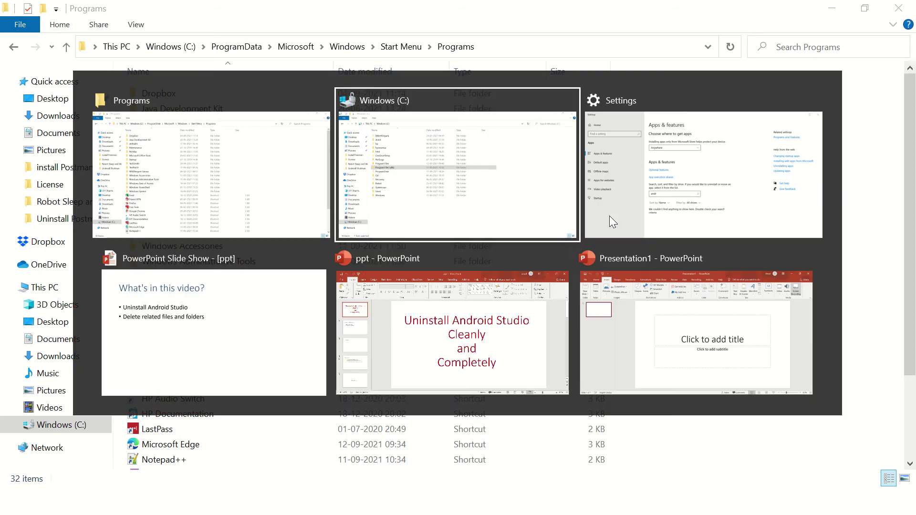
pyautogui.hotkey('alt', 'Tab')
pyautogui.hotkey('alt', 'Tab')
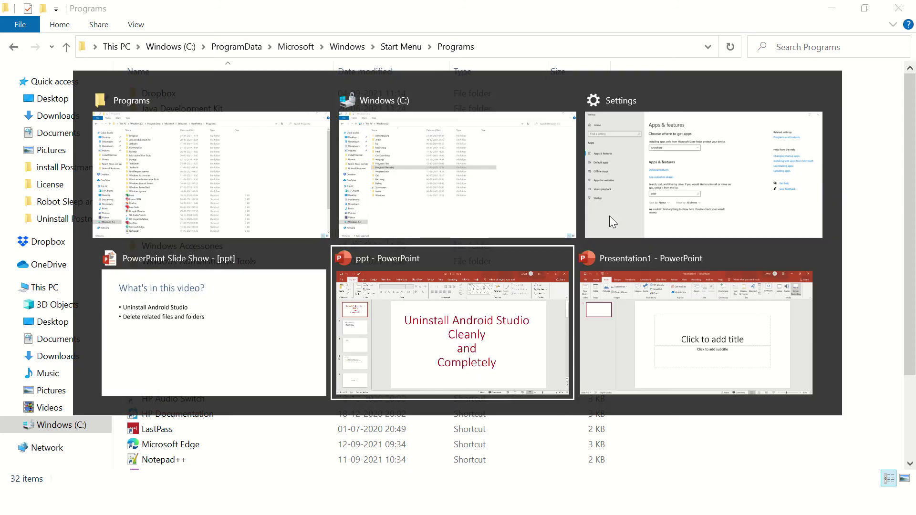